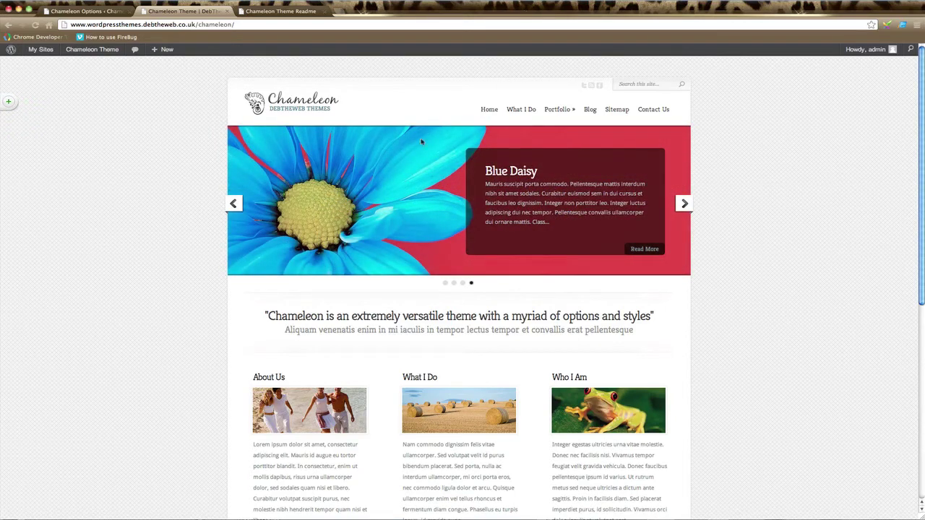
# Scroll through the live homepage to review its current layout
pyautogui.scroll(-5, 639, 352)
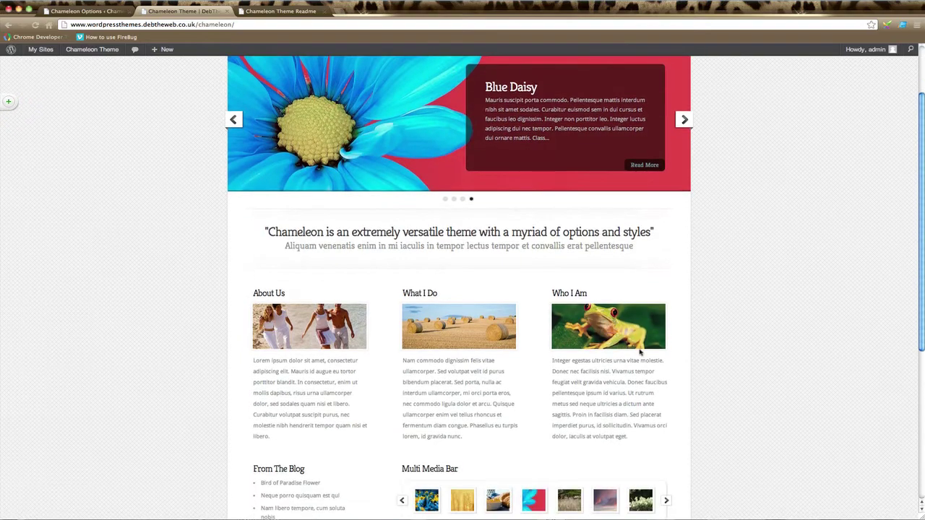
pyautogui.scroll(-3, 639, 351)
pyautogui.scroll(-5, 639, 351)
pyautogui.scroll(-5, 639, 351)
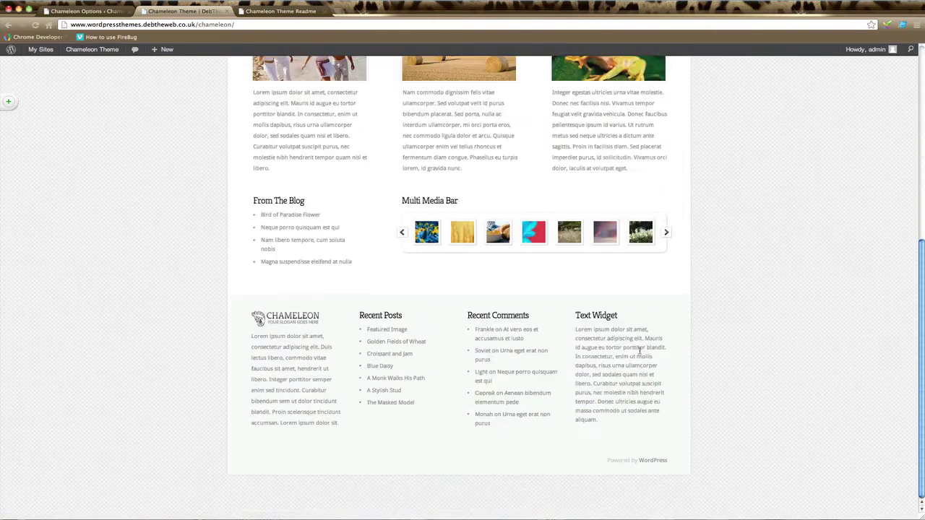
pyautogui.scroll(15, 640, 353)
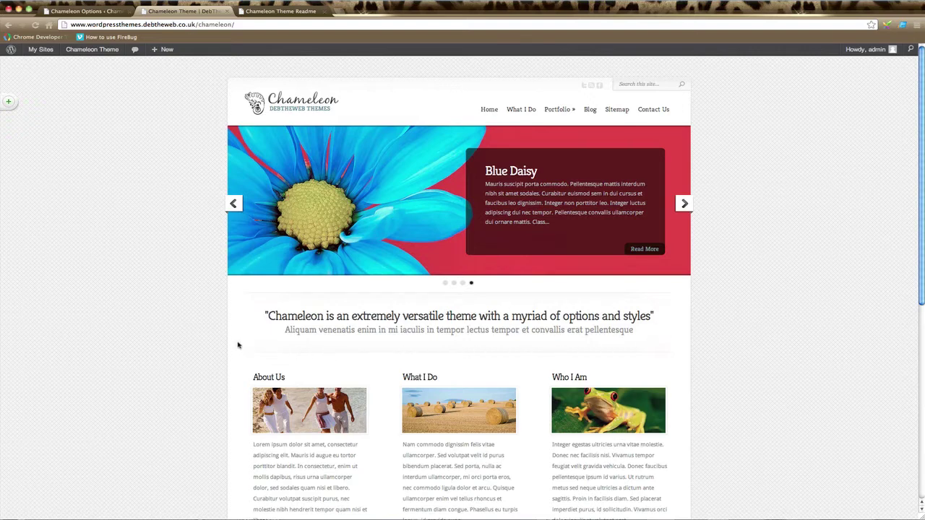
pyautogui.scroll(-2, 241, 349)
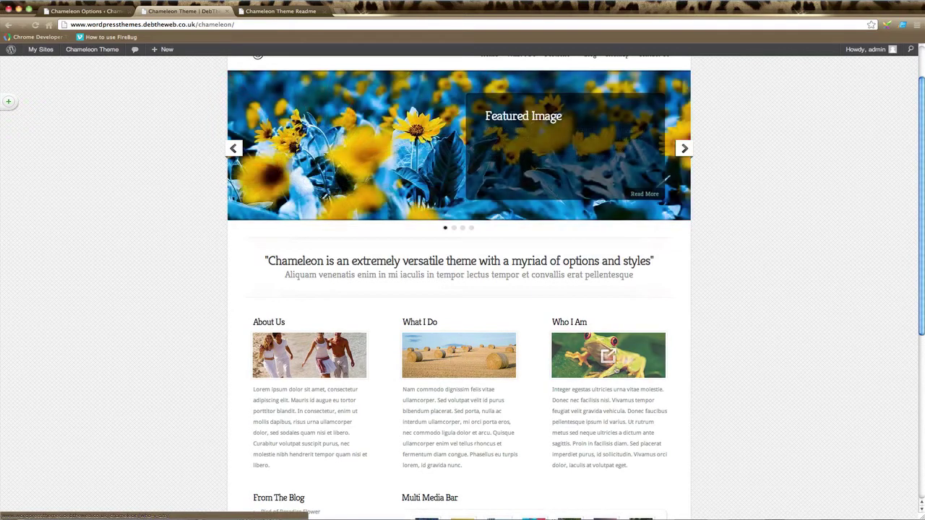
pyautogui.scroll(-1, 674, 393)
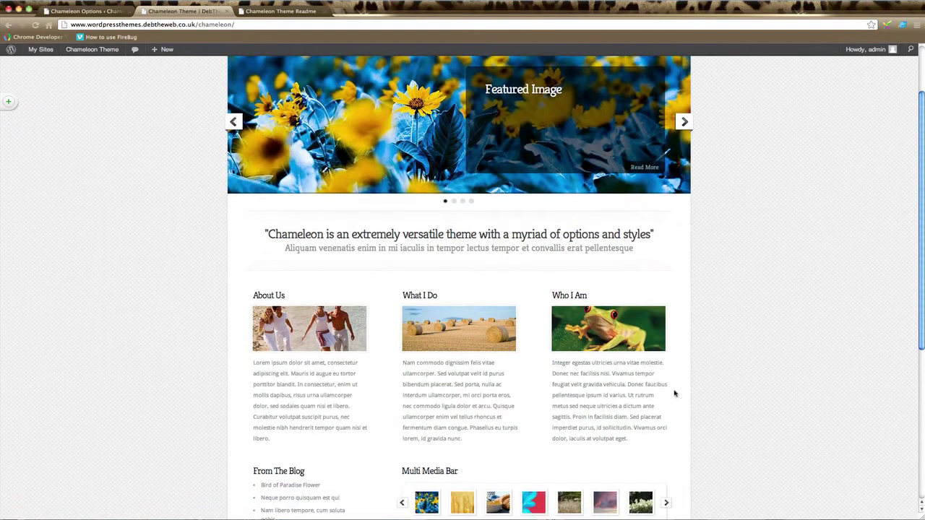
pyautogui.scroll(-2, 674, 393)
pyautogui.scroll(-1, 675, 393)
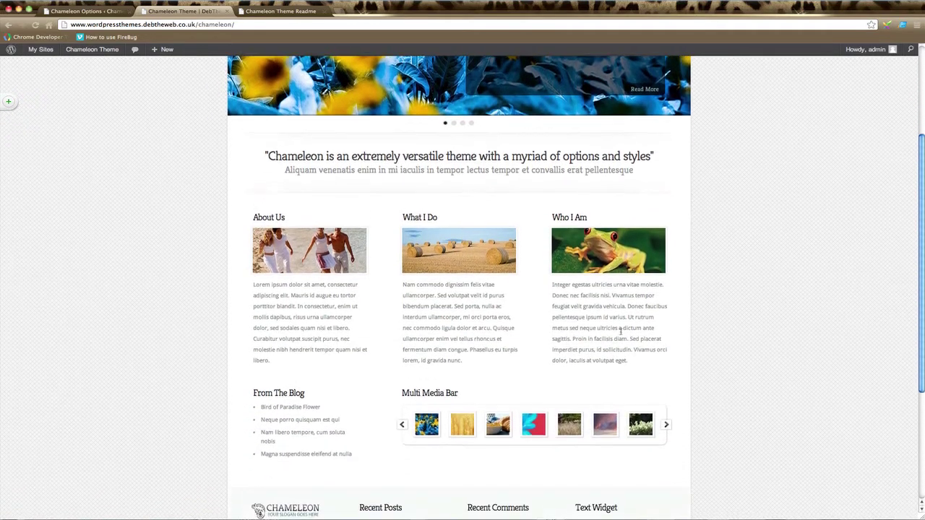
pyautogui.scroll(-1, 353, 351)
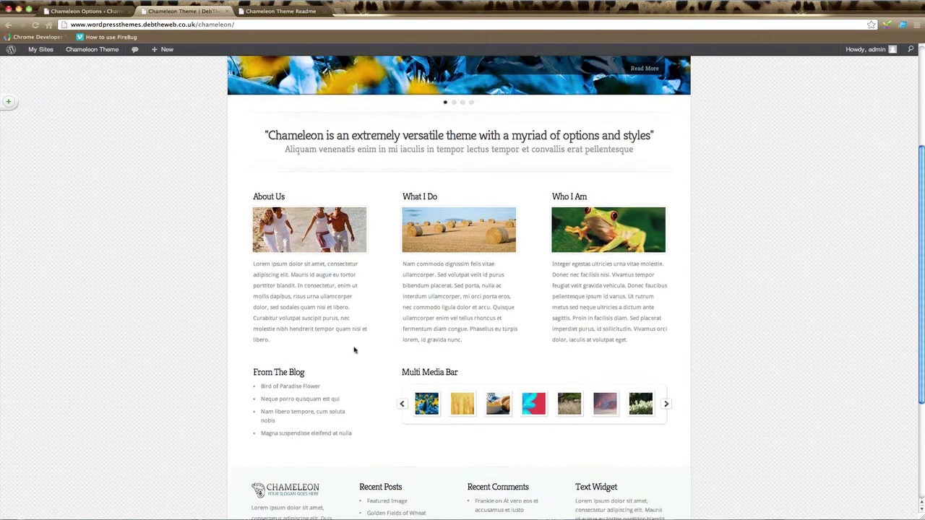
pyautogui.scroll(-1, 353, 351)
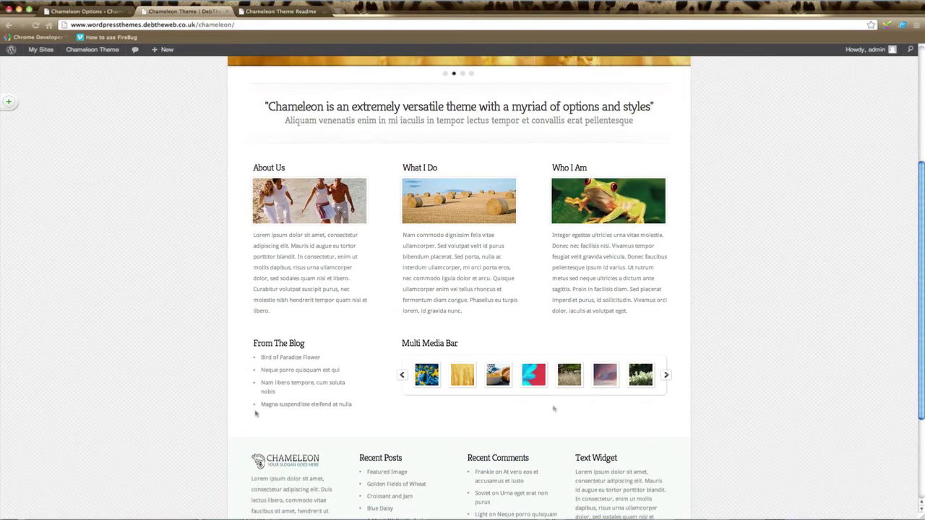
pyautogui.scroll(-2, 599, 408)
pyautogui.scroll(-2, 599, 408)
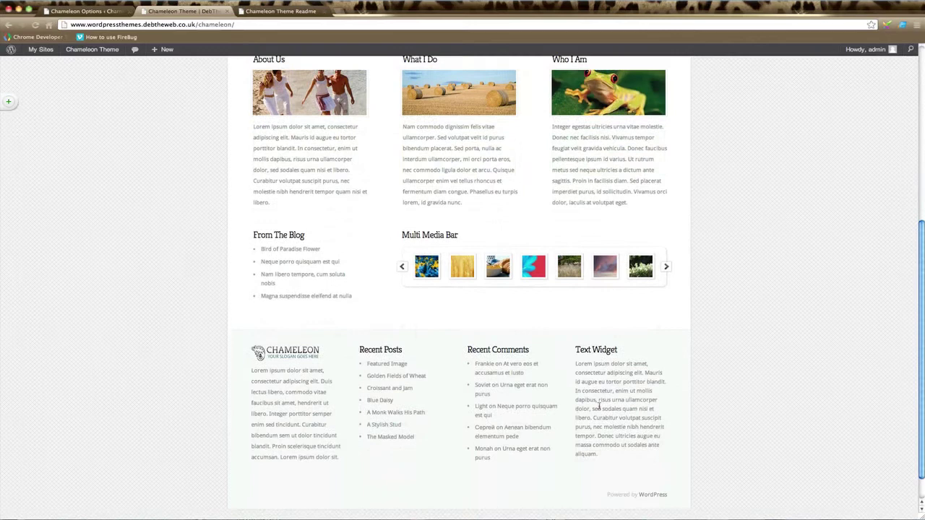
pyautogui.scroll(-1, 599, 408)
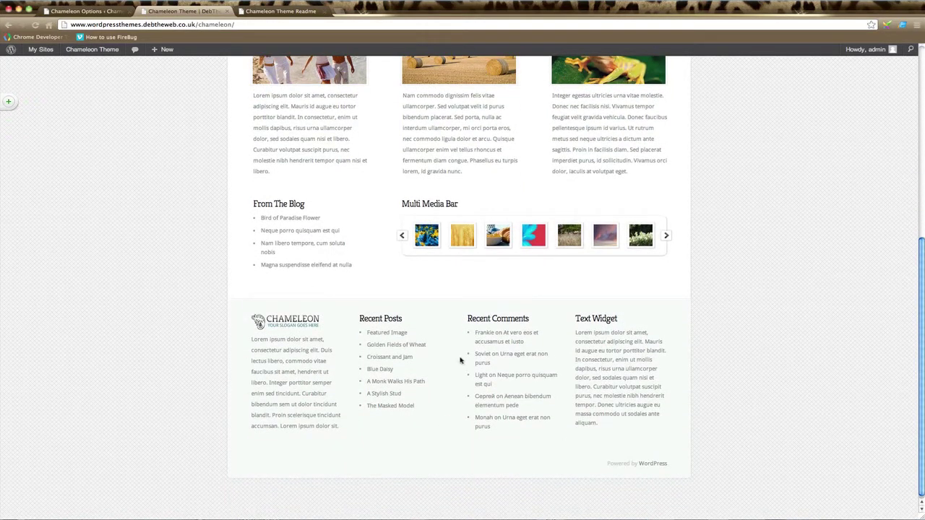
pyautogui.scroll(1, 460, 360)
pyautogui.scroll(4, 461, 360)
pyautogui.scroll(5, 460, 360)
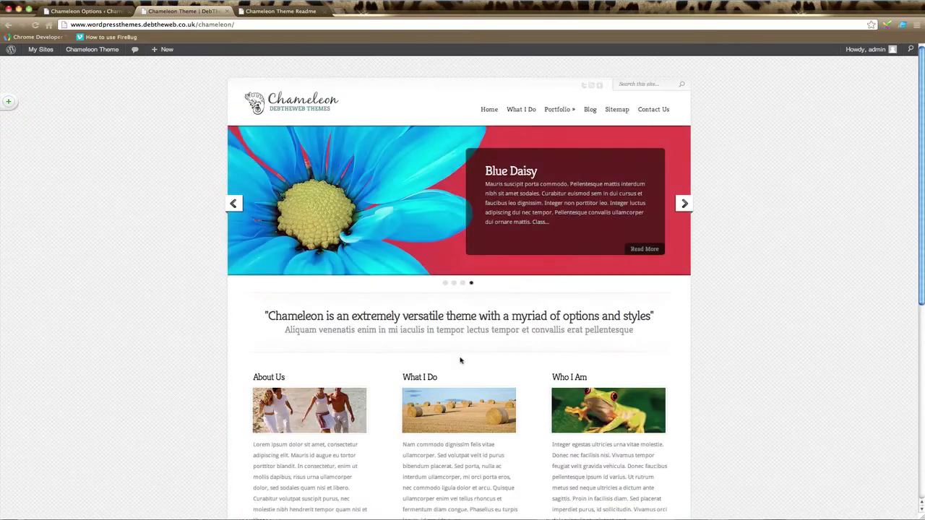
# Open Chameleon Theme Options on the Homepage tab and compare it with the live site
pyautogui.click(95, 12)
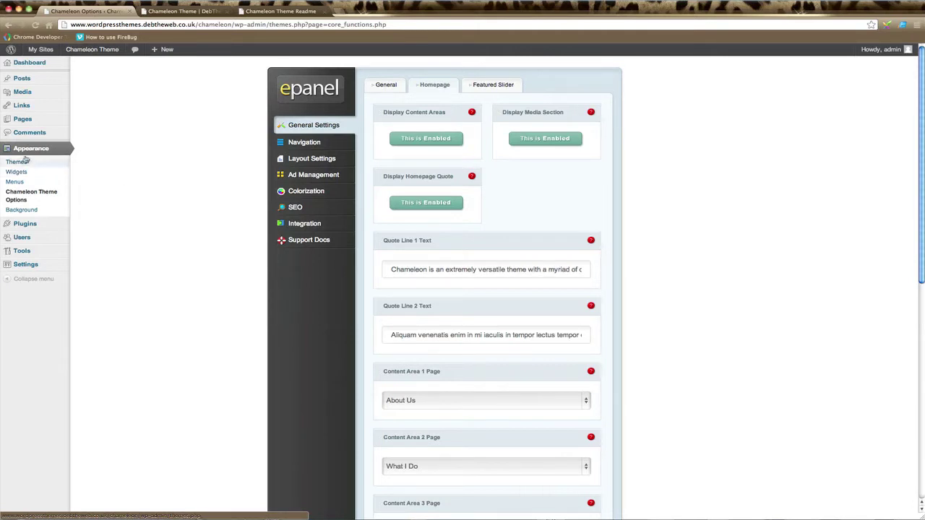
pyautogui.click(23, 196)
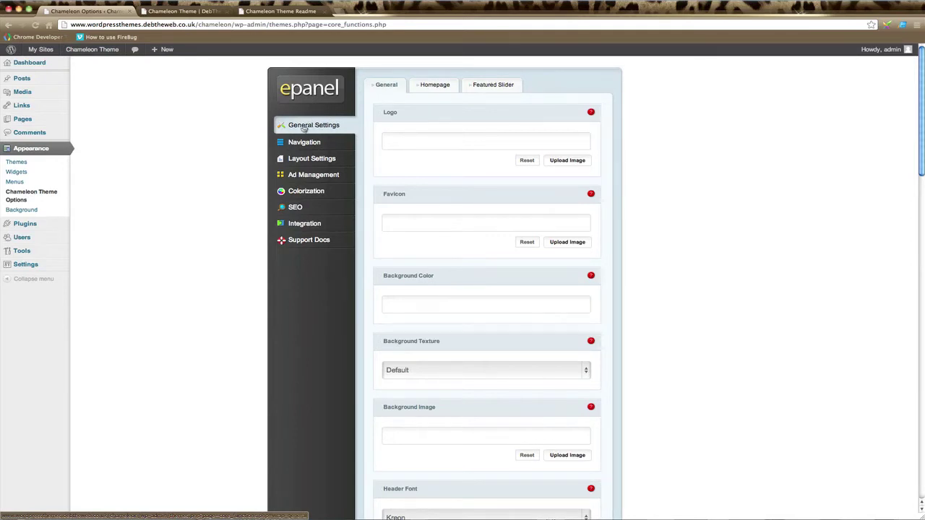
pyautogui.click(430, 87)
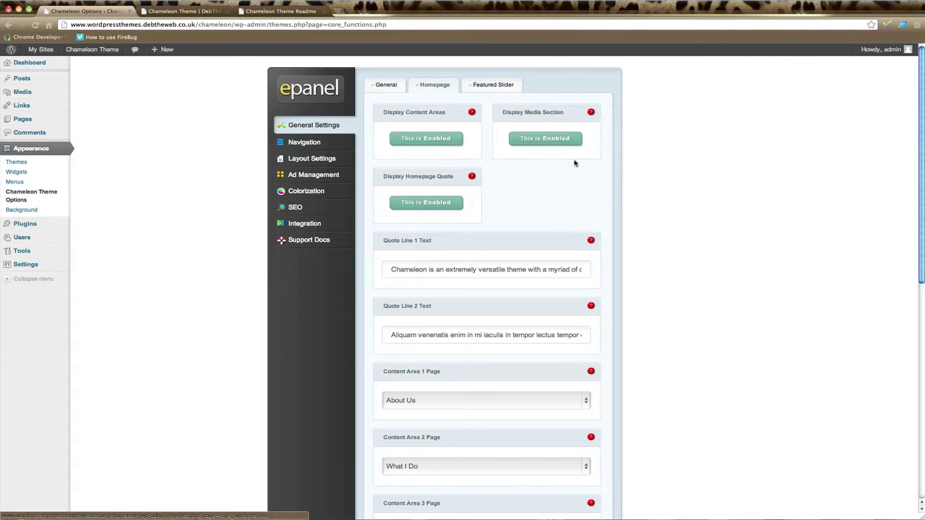
pyautogui.click(207, 16)
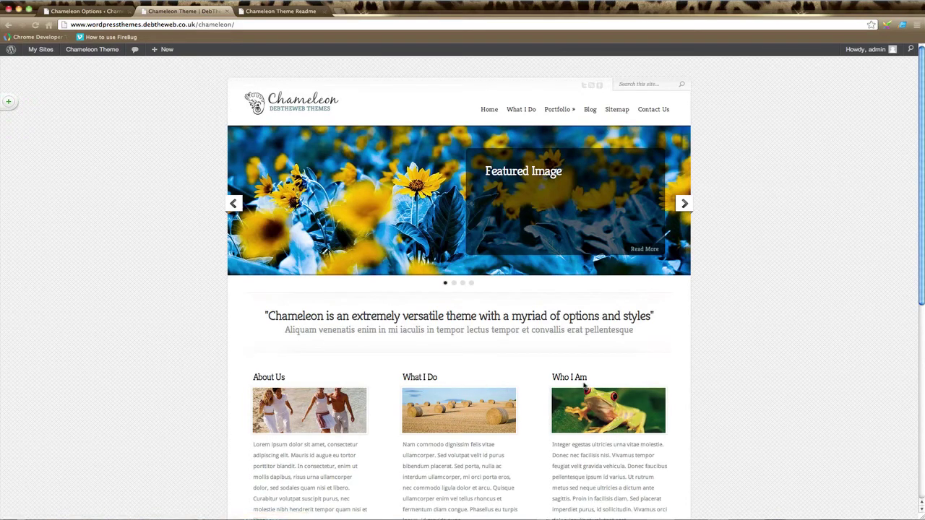
pyautogui.hotkey('ctrl', 'shift', 'Tab')
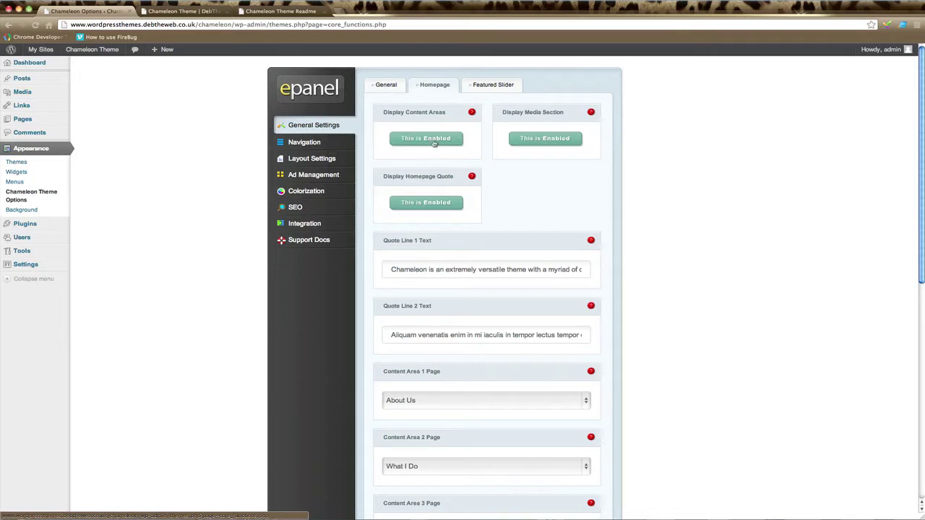
# Turn off Display Content Areas, save, and reload the live homepage to see the effect
pyautogui.click(435, 143)
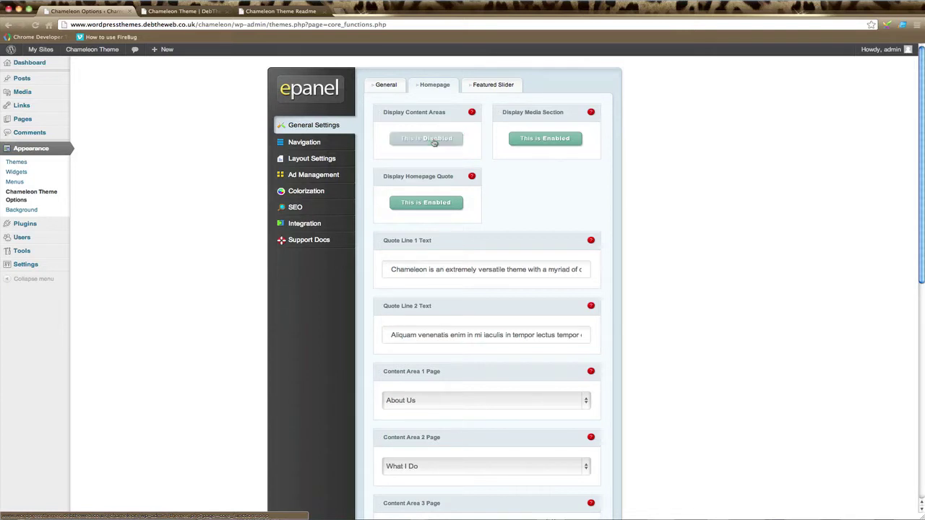
pyautogui.scroll(-10, 660, 249)
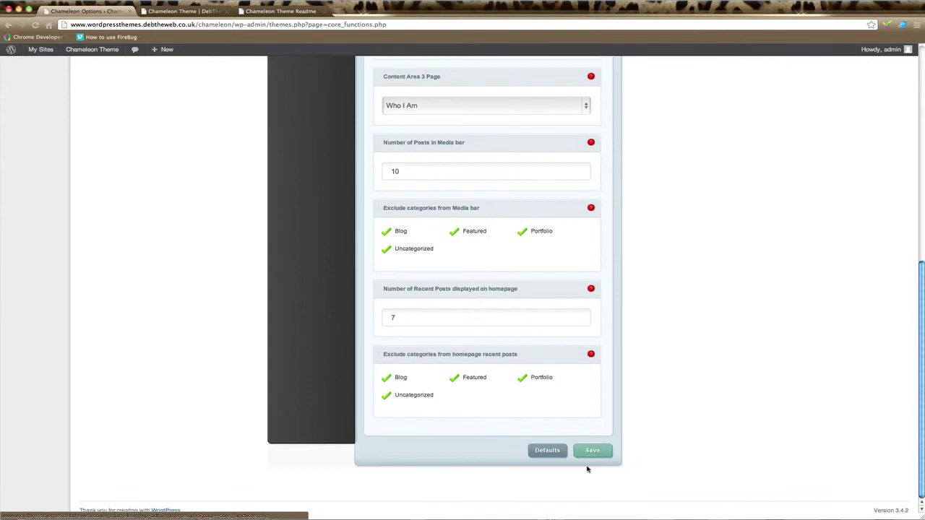
pyautogui.click(187, 12)
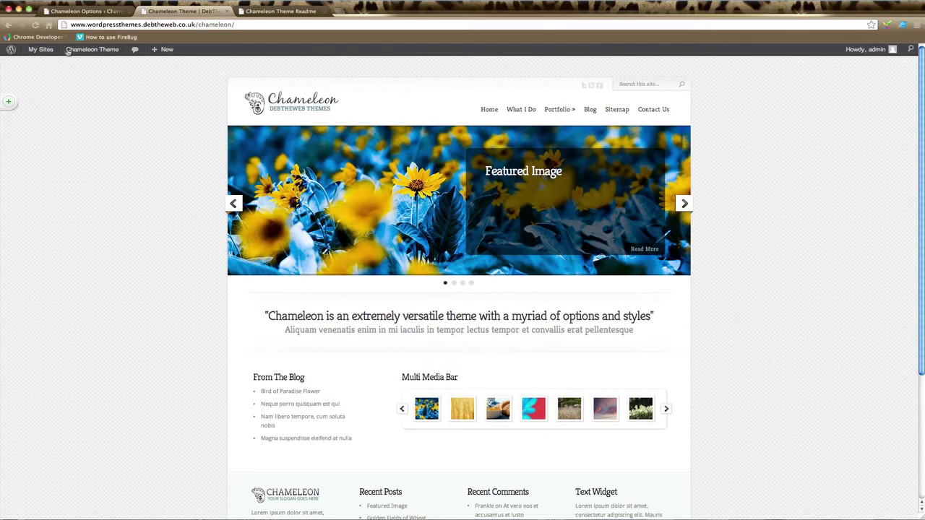
pyautogui.click(83, 10)
pyautogui.scroll(3, 686, 288)
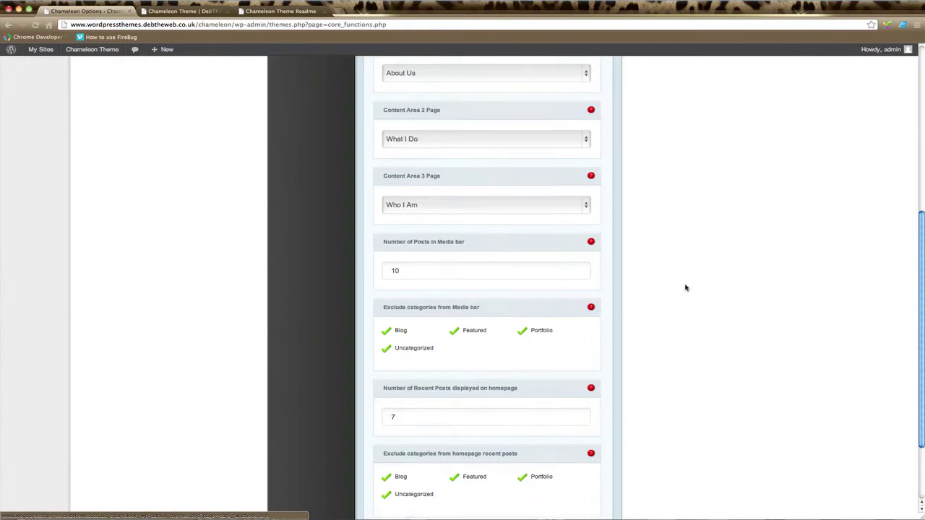
pyautogui.scroll(10, 685, 288)
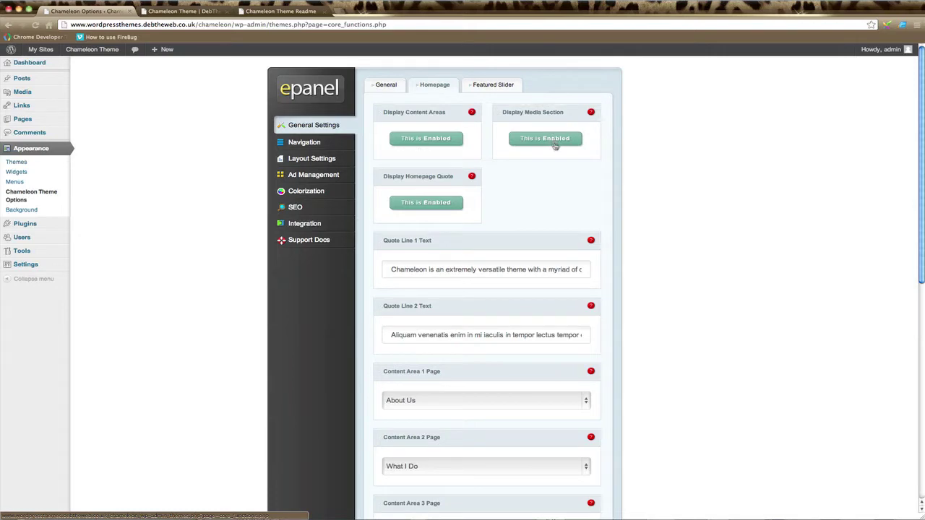
pyautogui.click(184, 11)
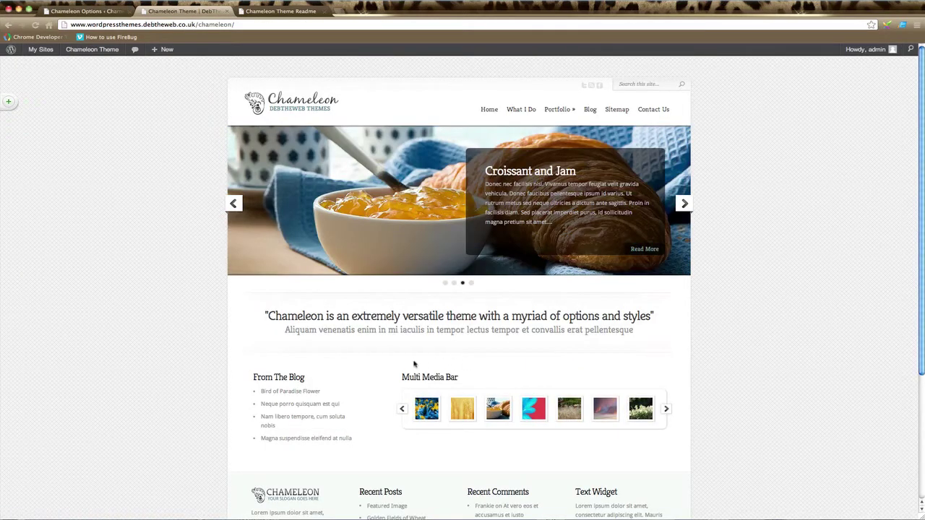
pyautogui.click(35, 25)
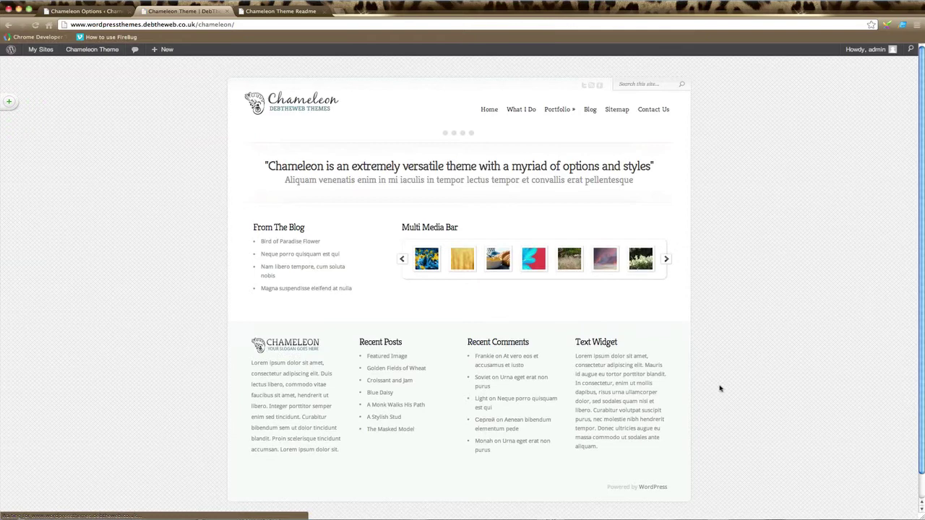
# Re-enable the content areas, save, and reload the homepage to confirm they appear
pyautogui.click(99, 12)
pyautogui.scroll(-5, 653, 401)
pyautogui.scroll(-2, 652, 400)
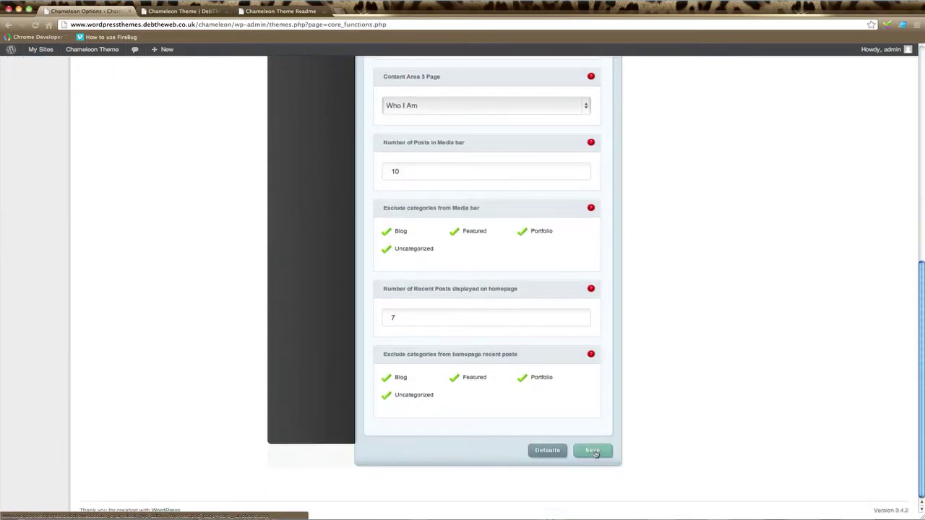
pyautogui.click(594, 451)
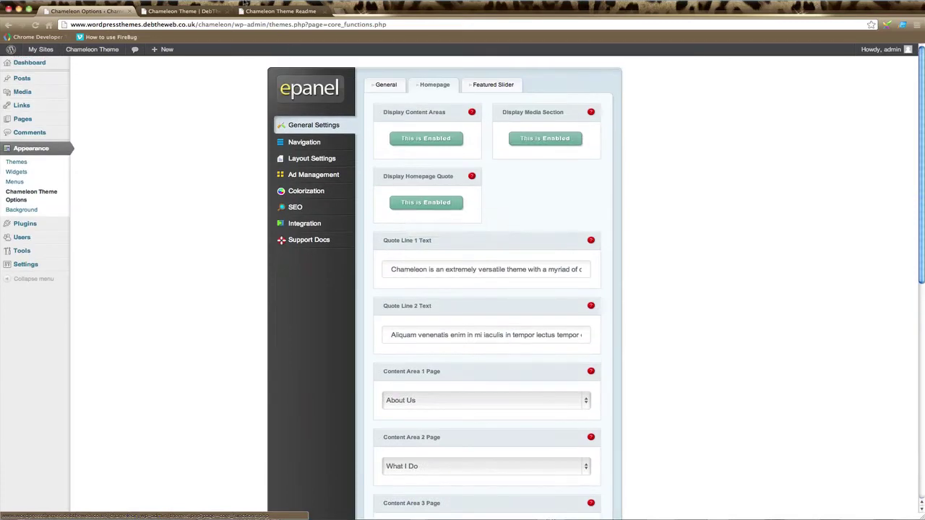
pyautogui.click(184, 12)
pyautogui.click(35, 24)
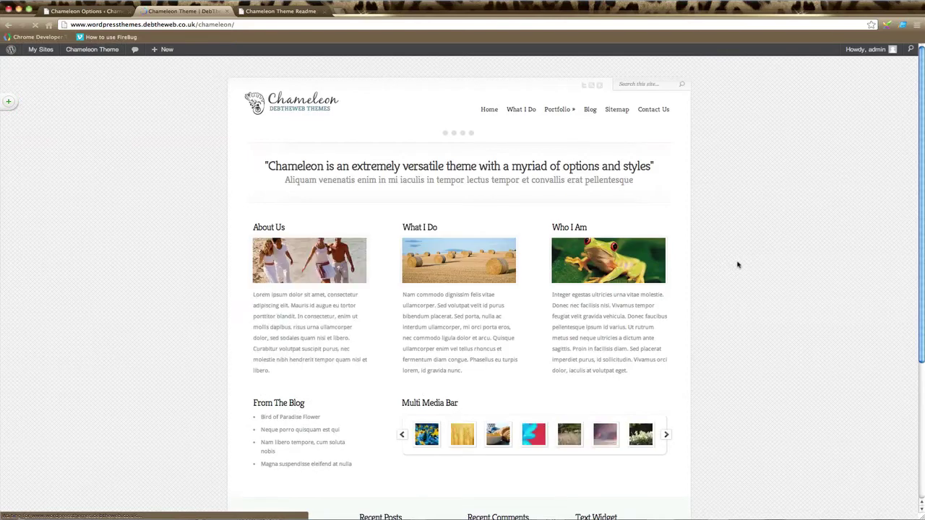
# Switch between the live homepage and Chameleon Options, ending on the ePanel Homepage settings
pyautogui.scroll(-3, 729, 390)
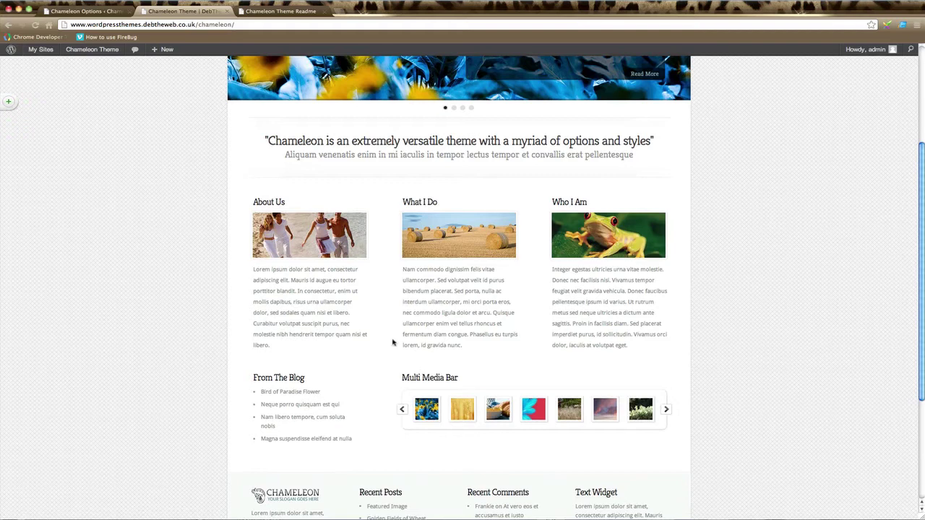
pyautogui.click(97, 13)
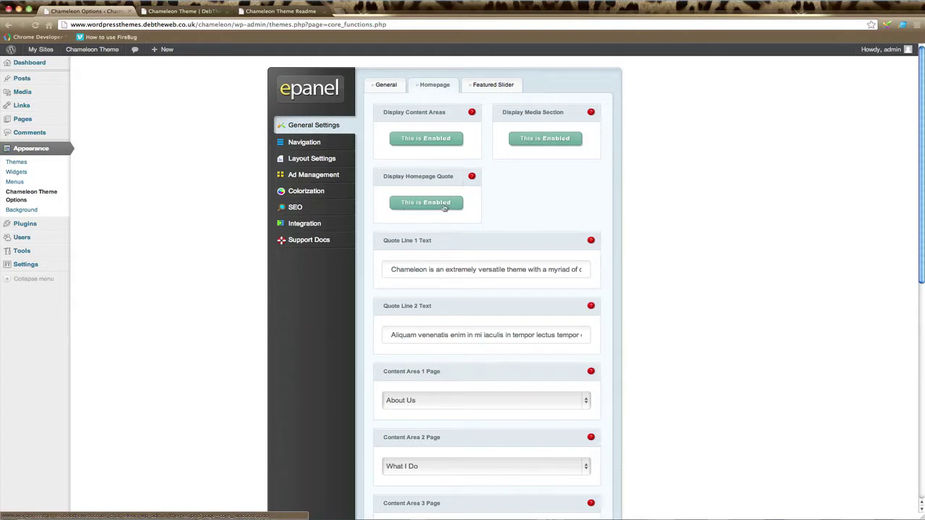
pyautogui.click(172, 11)
pyautogui.scroll(3, 327, 246)
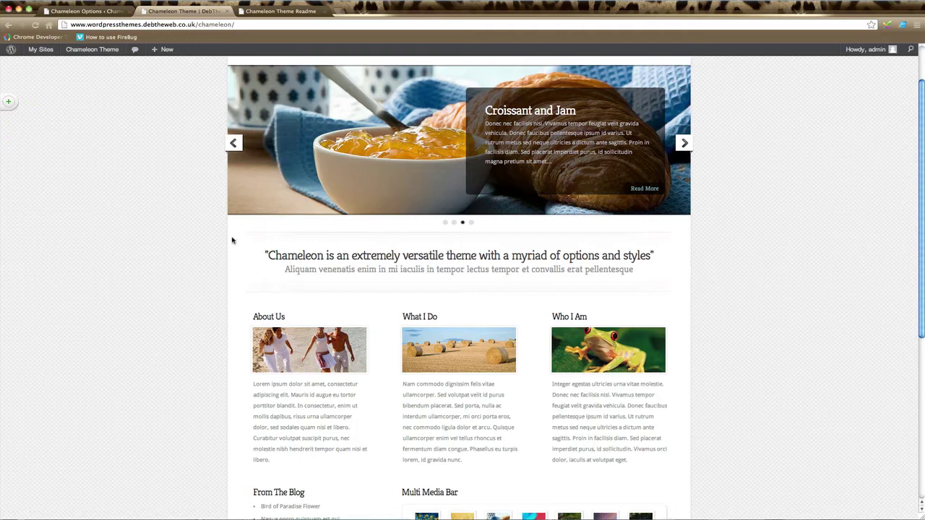
pyautogui.scroll(2, 232, 239)
pyautogui.click(94, 11)
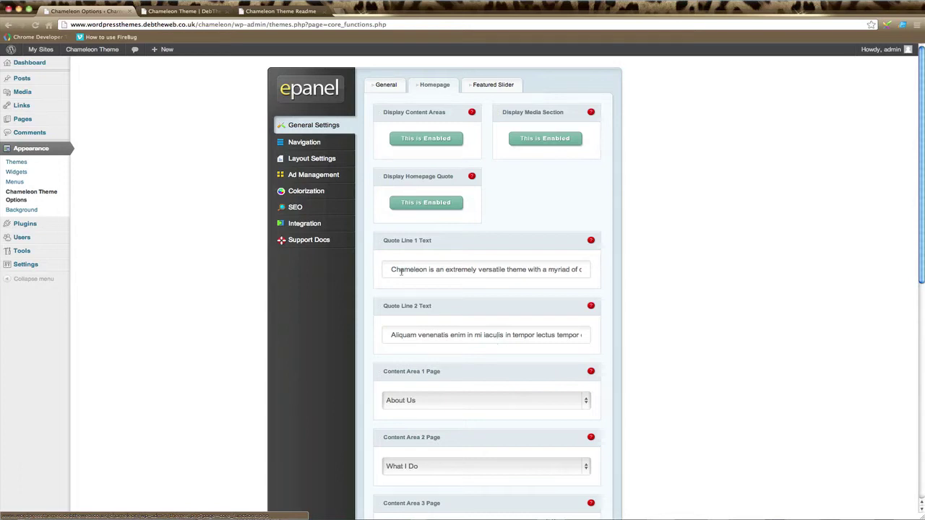
pyautogui.moveTo(391, 270); pyautogui.dragTo(609, 271)
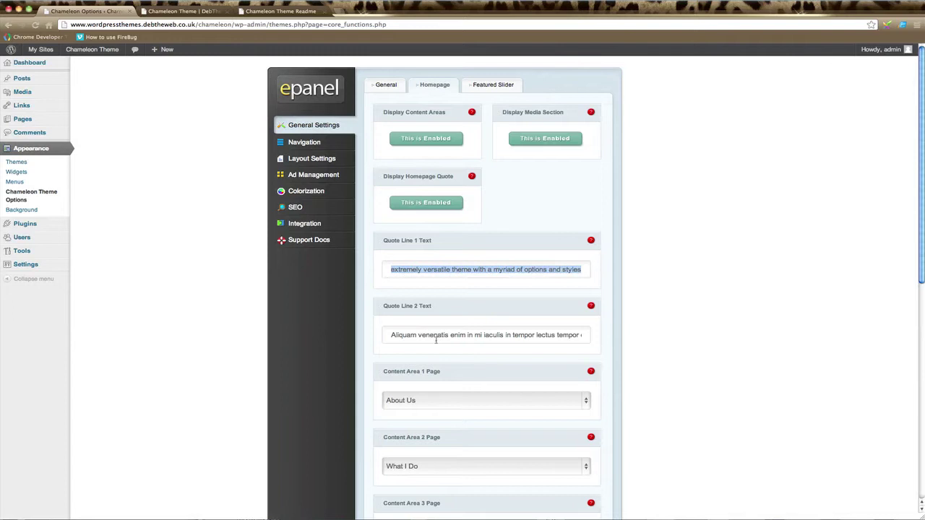
pyautogui.moveTo(391, 336); pyautogui.dragTo(603, 336)
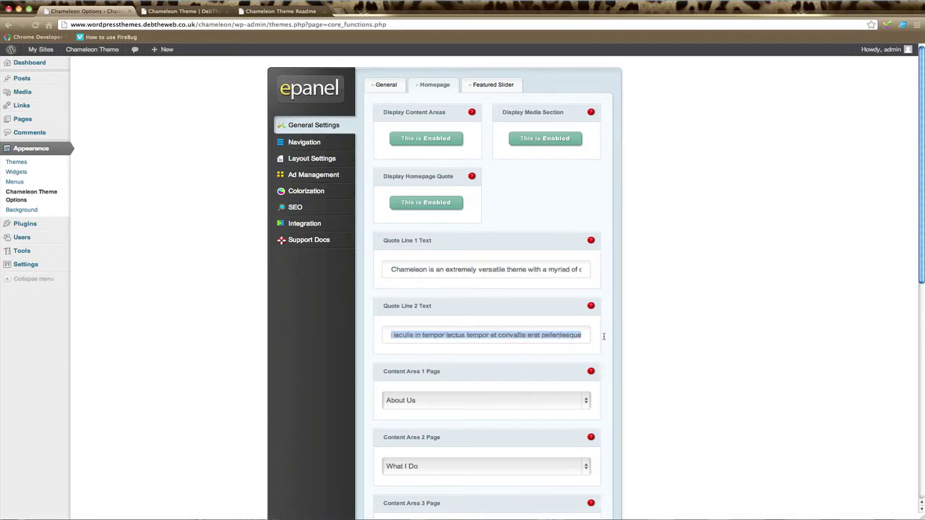
pyautogui.click(587, 337)
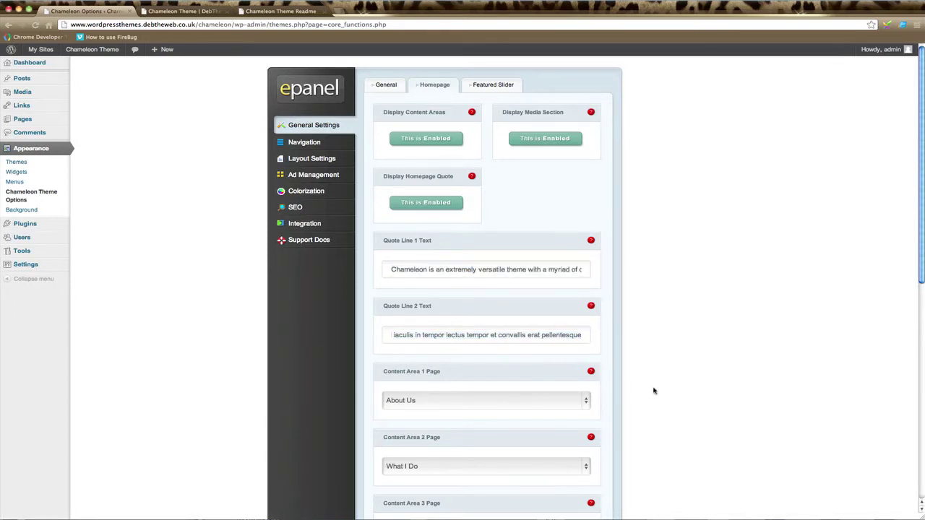
pyautogui.scroll(-5, 653, 391)
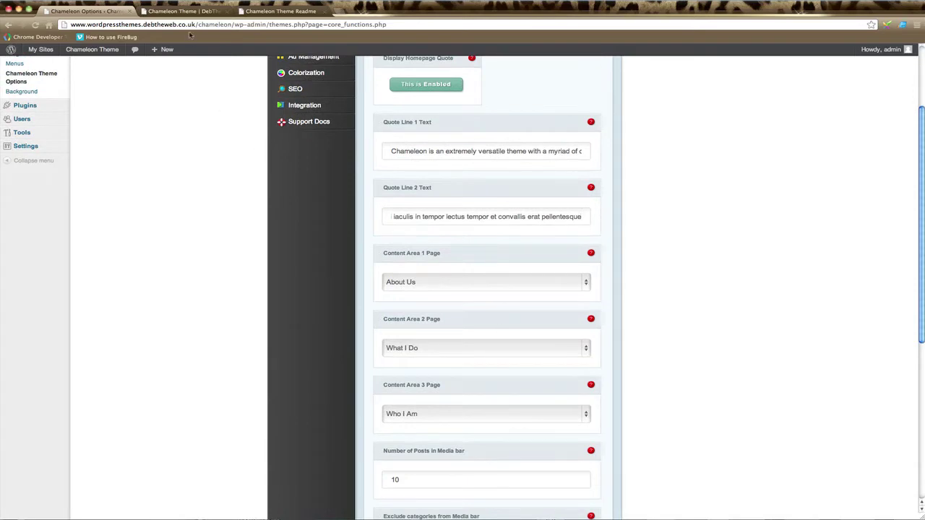
pyautogui.click(184, 11)
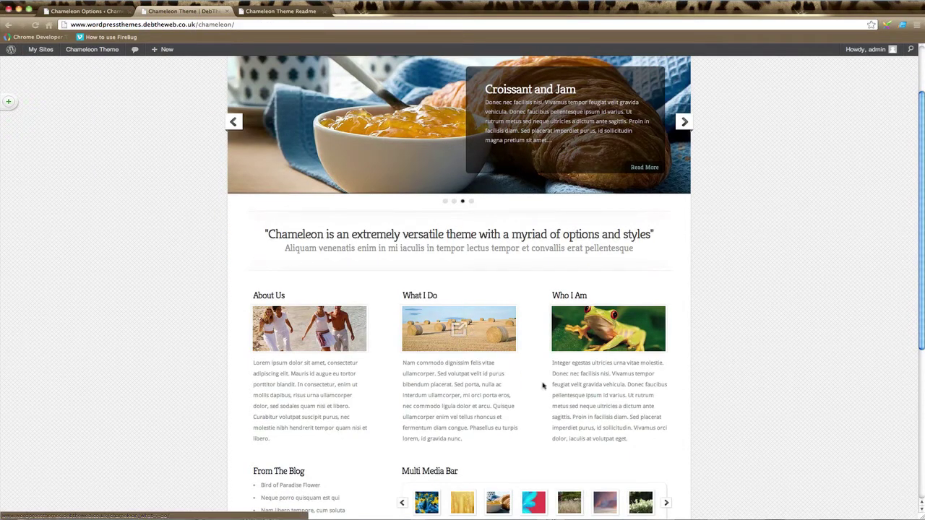
pyautogui.click(78, 11)
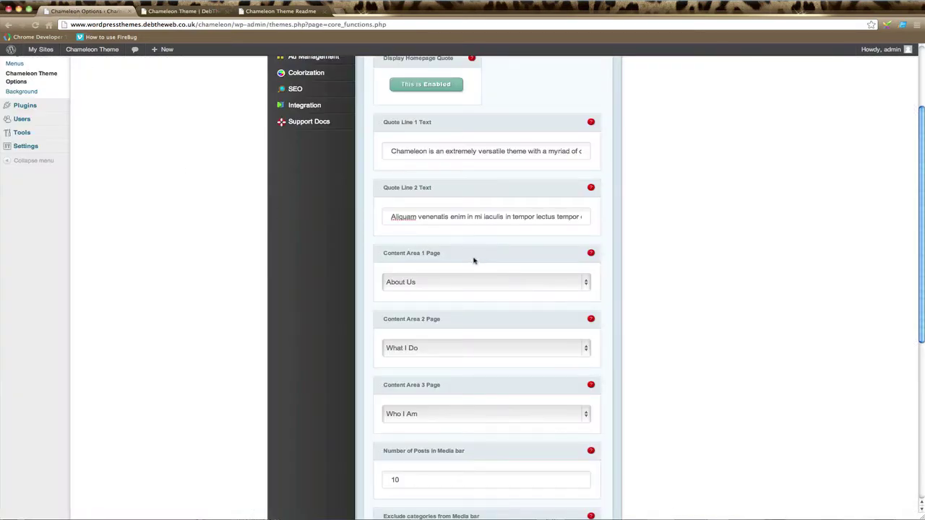
# Check the Content Area 1–3 page dropdowns, keeping About Us for area 1
pyautogui.click(544, 287)
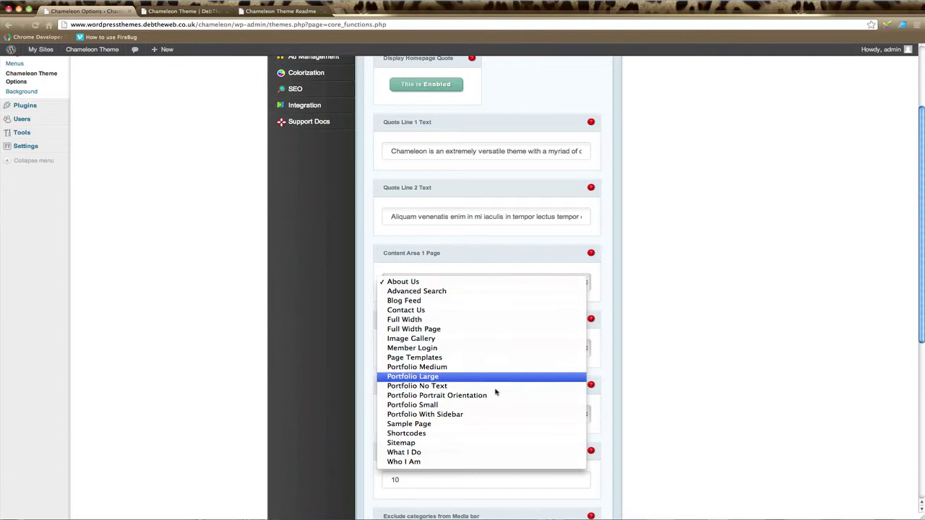
pyautogui.click(474, 282)
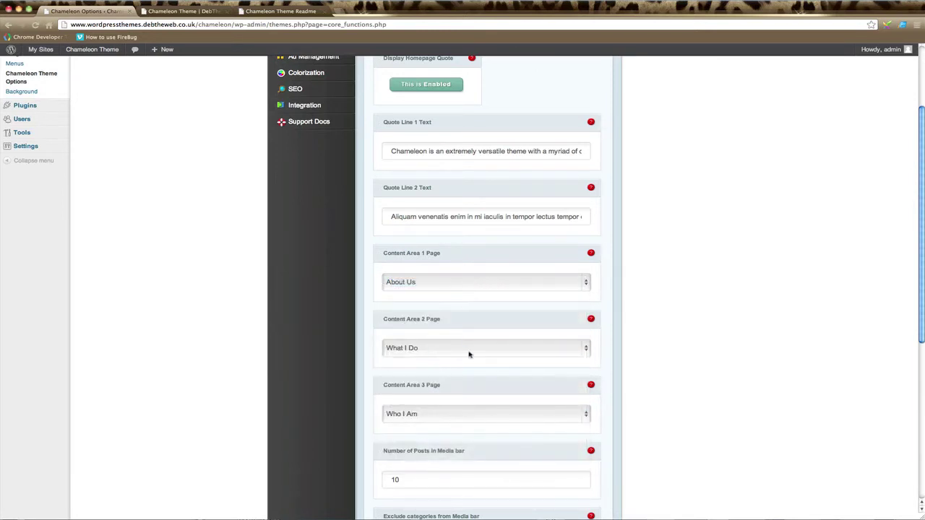
pyautogui.click(464, 286)
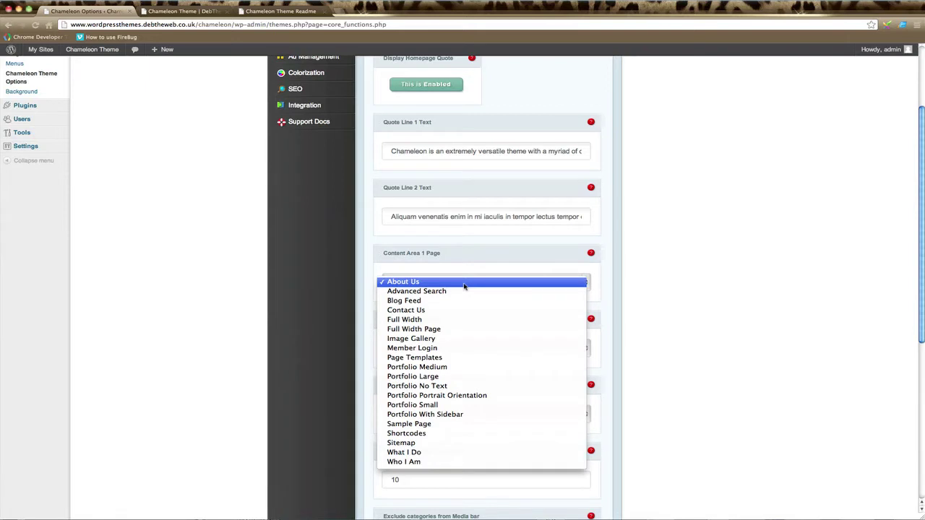
pyautogui.click(464, 285)
pyautogui.click(472, 350)
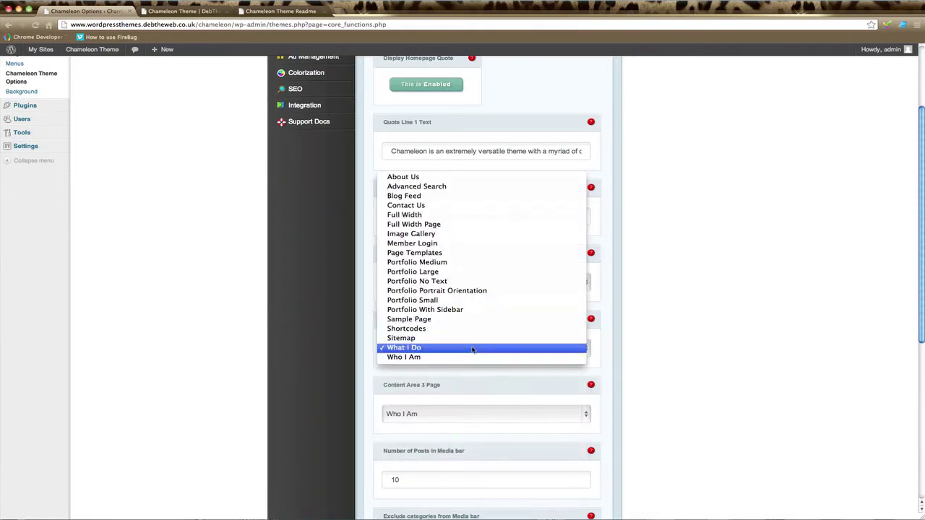
pyautogui.click(479, 416)
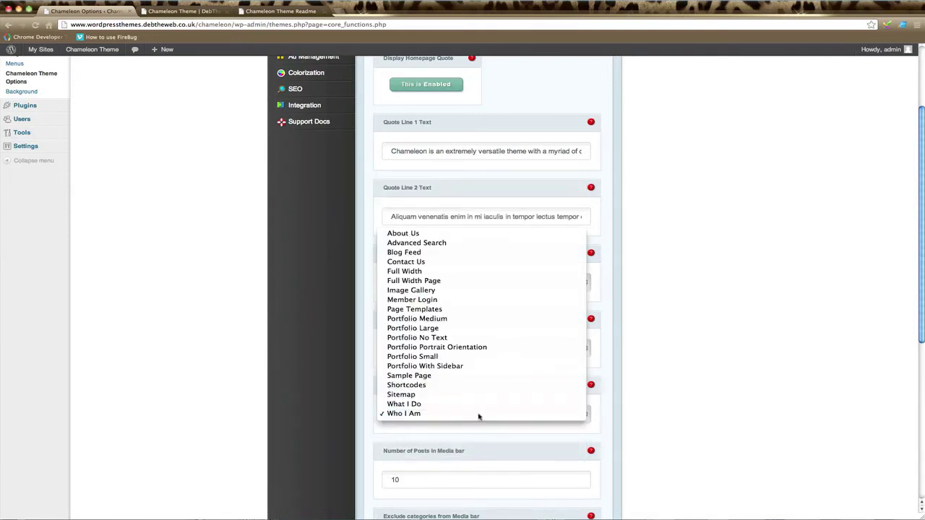
# Compare with the live homepage, then save the homepage options
pyautogui.click(201, 13)
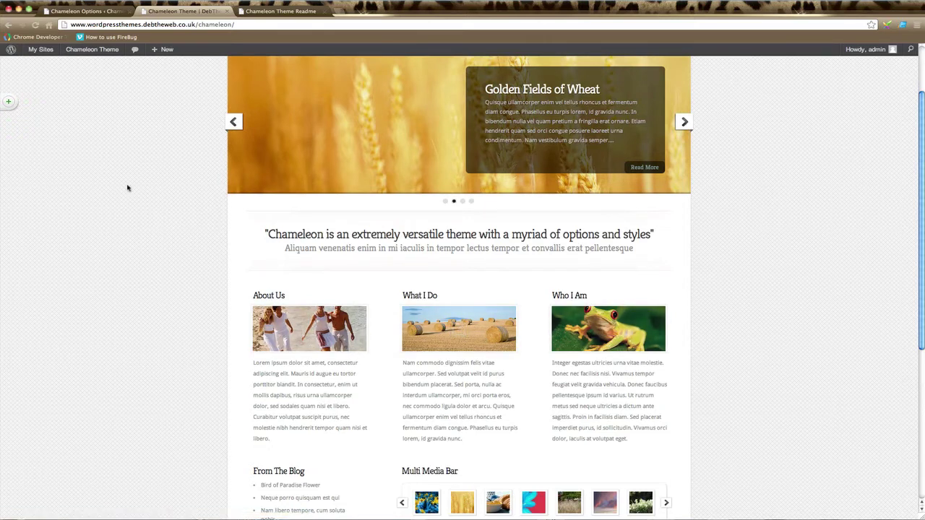
pyautogui.scroll(2, 127, 188)
pyautogui.click(93, 11)
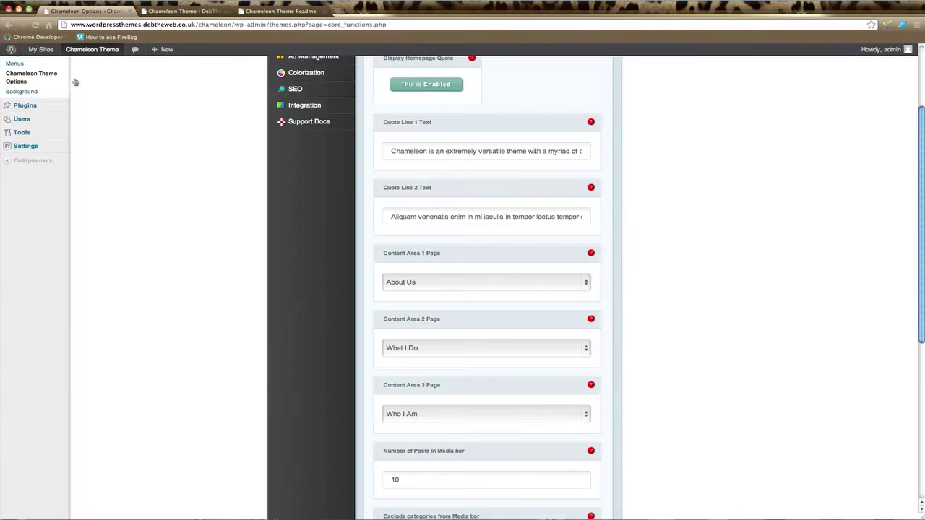
pyautogui.scroll(-3, 667, 429)
pyautogui.scroll(-5, 666, 428)
pyautogui.click(588, 450)
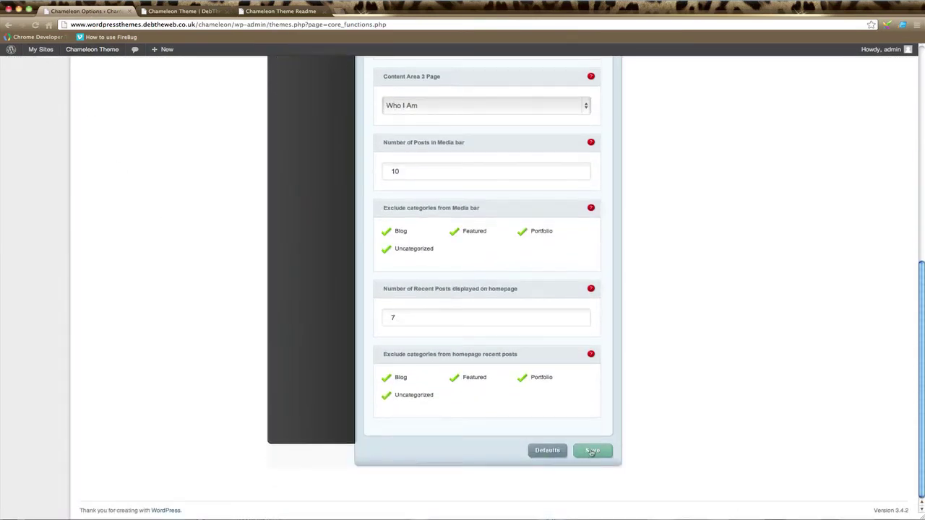
# Open the Pages list in a new browser tab and switch to it
pyautogui.scroll(3, 688, 454)
pyautogui.scroll(3, 687, 455)
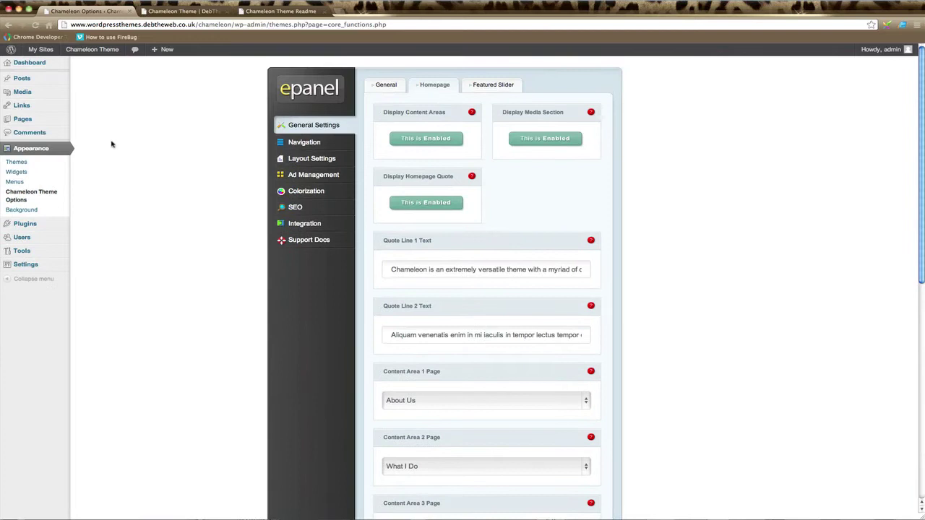
pyautogui.rightClick(18, 120)
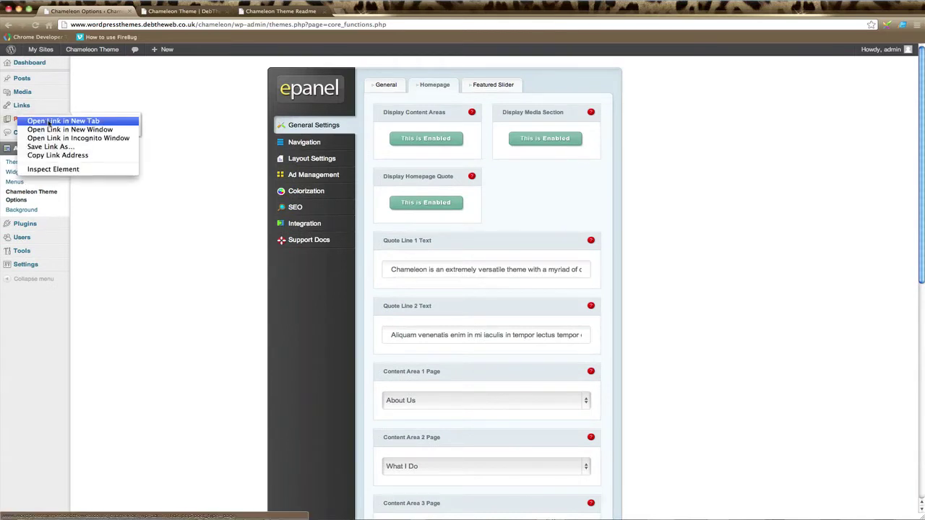
pyautogui.click(50, 123)
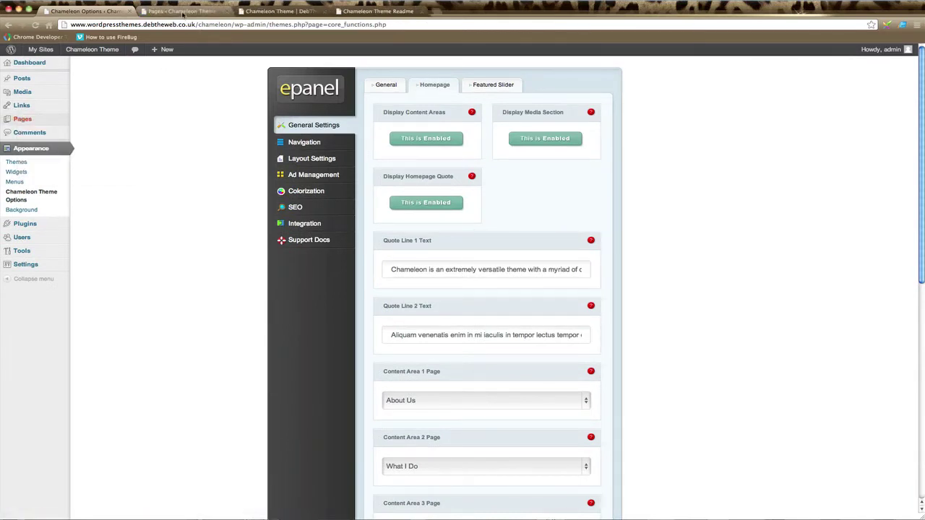
pyautogui.click(182, 12)
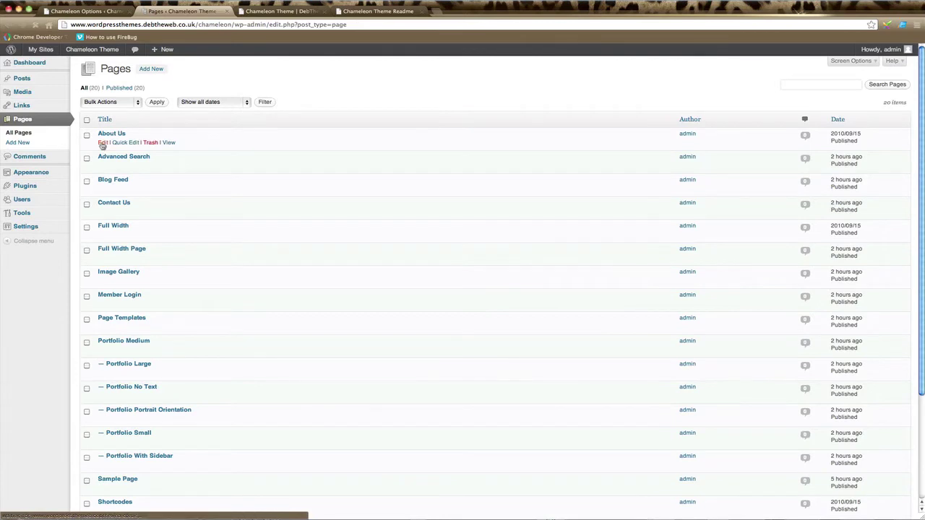
# Open About Us in the editor and inspect its More separator and image line
pyautogui.click(102, 143)
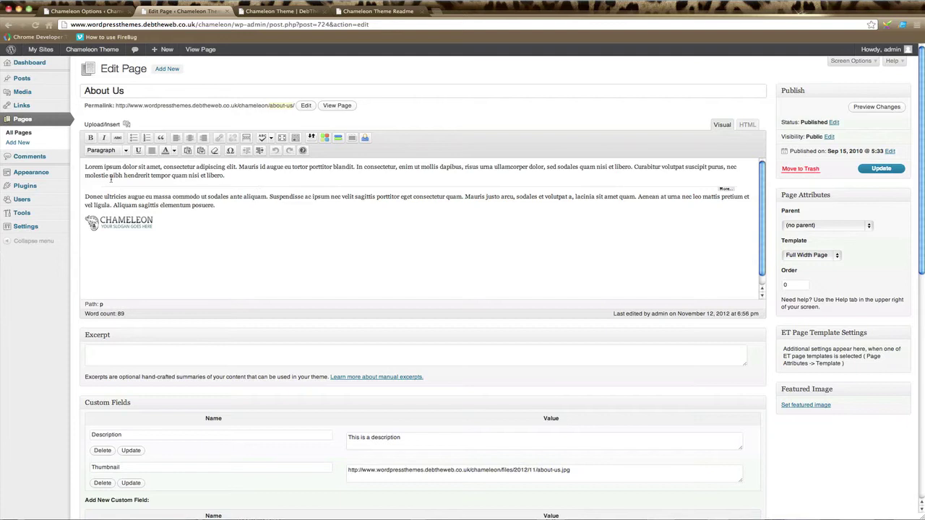
pyautogui.click(426, 192)
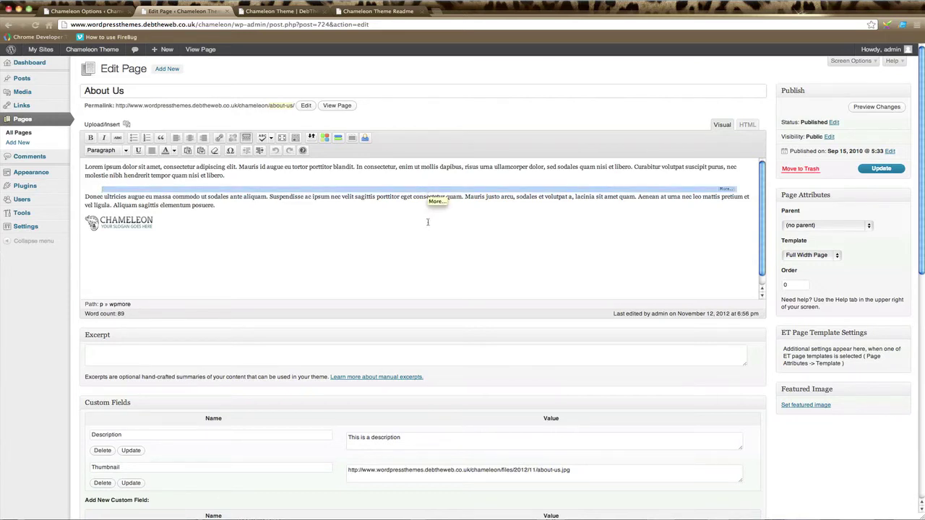
pyautogui.click(462, 219)
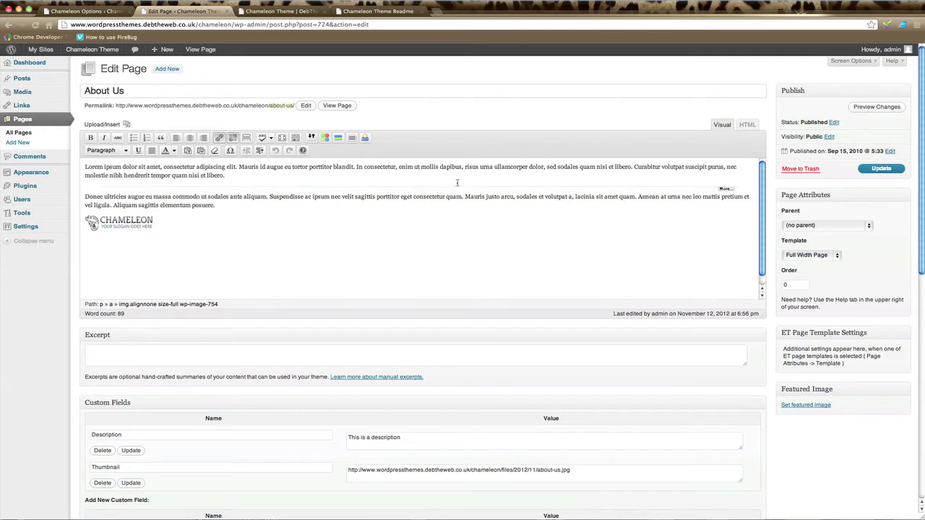
pyautogui.click(226, 175)
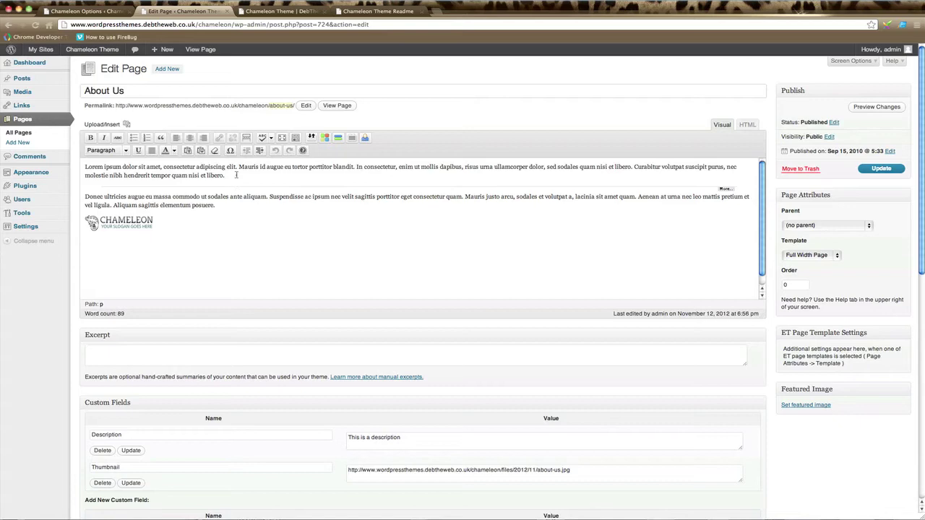
# Compare the About Us editor text against the About Us column on the live homepage
pyautogui.click(281, 11)
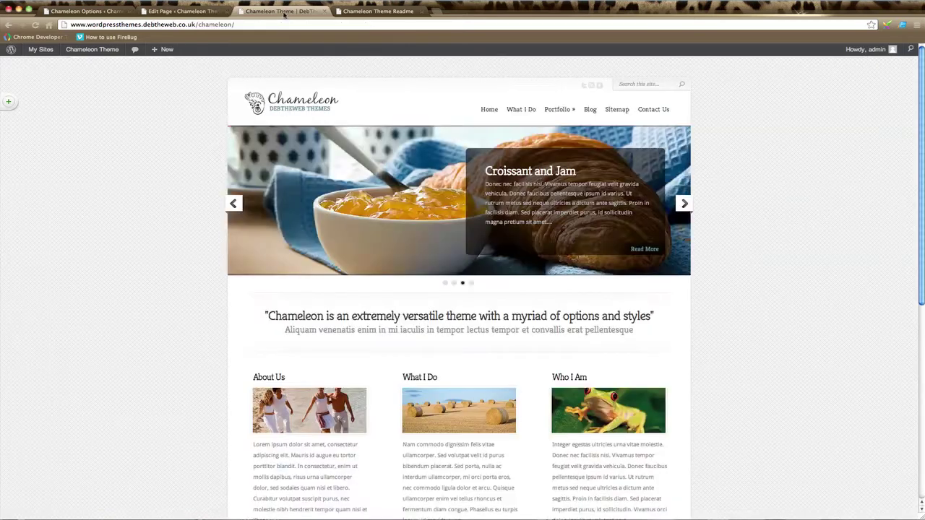
pyautogui.scroll(-3, 319, 371)
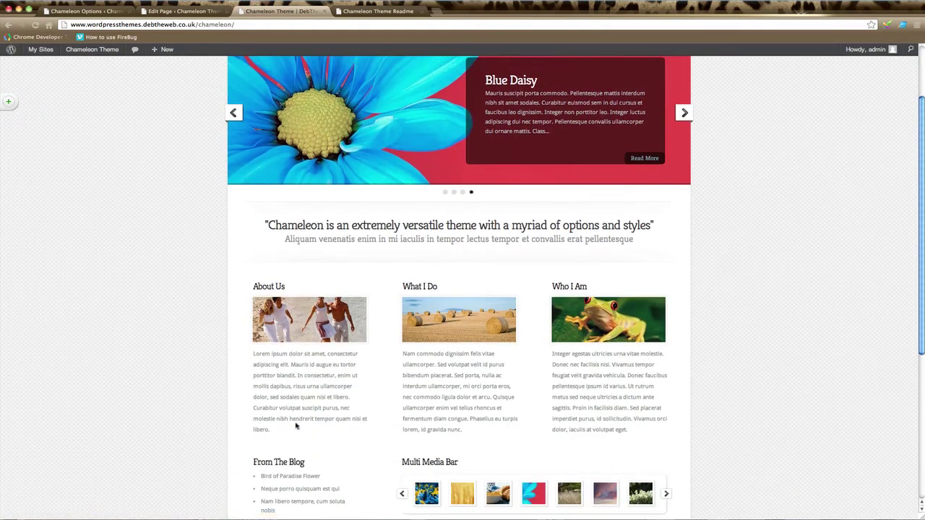
pyautogui.click(177, 12)
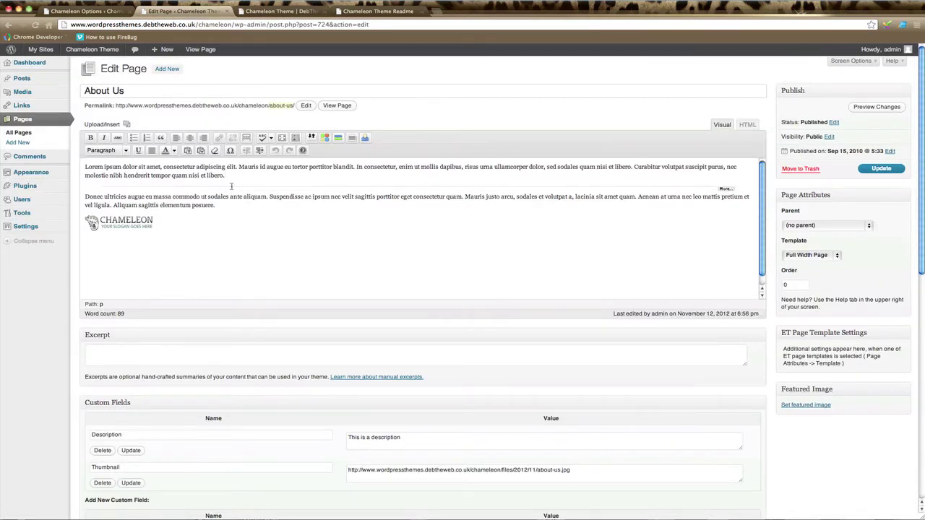
pyautogui.click(282, 11)
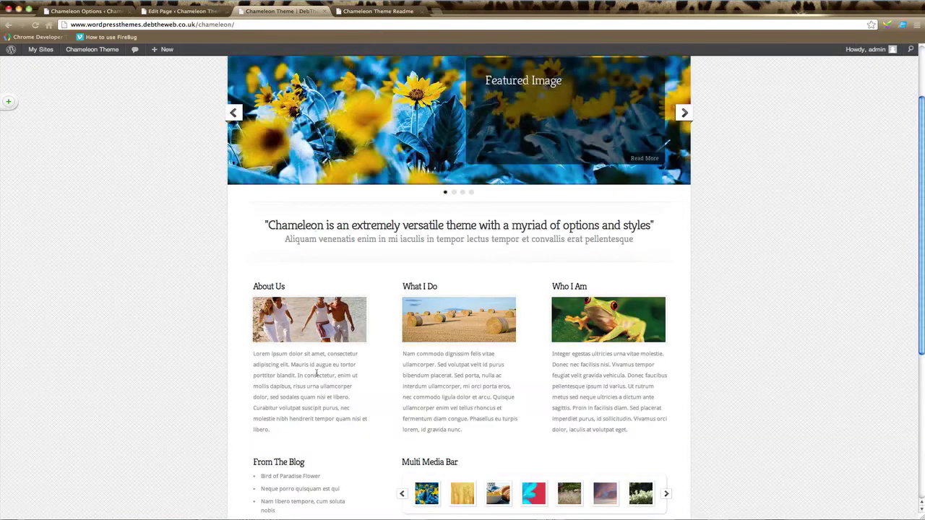
pyautogui.scroll(-1, 315, 372)
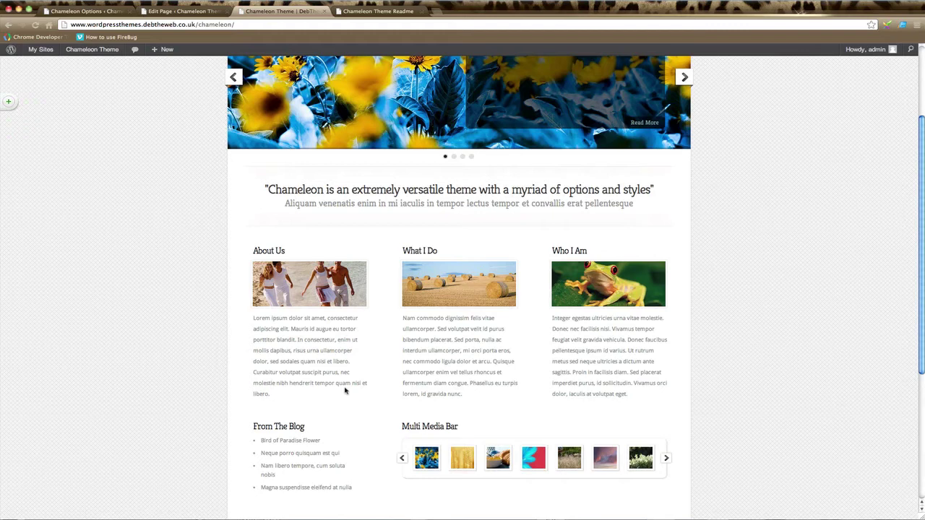
pyautogui.scroll(4, 346, 392)
pyautogui.click(187, 15)
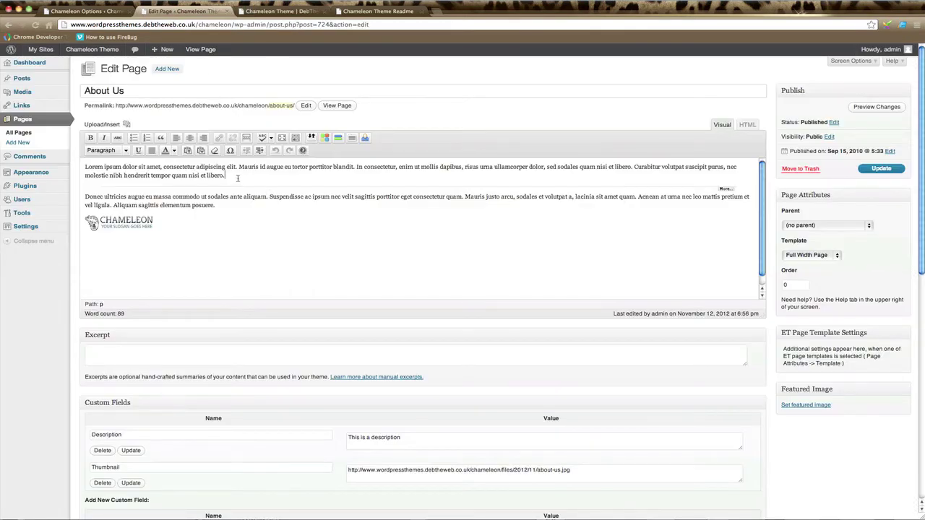
# Replace the old More divider with a new More tag between the paragraphs and Update the page
pyautogui.click(289, 186)
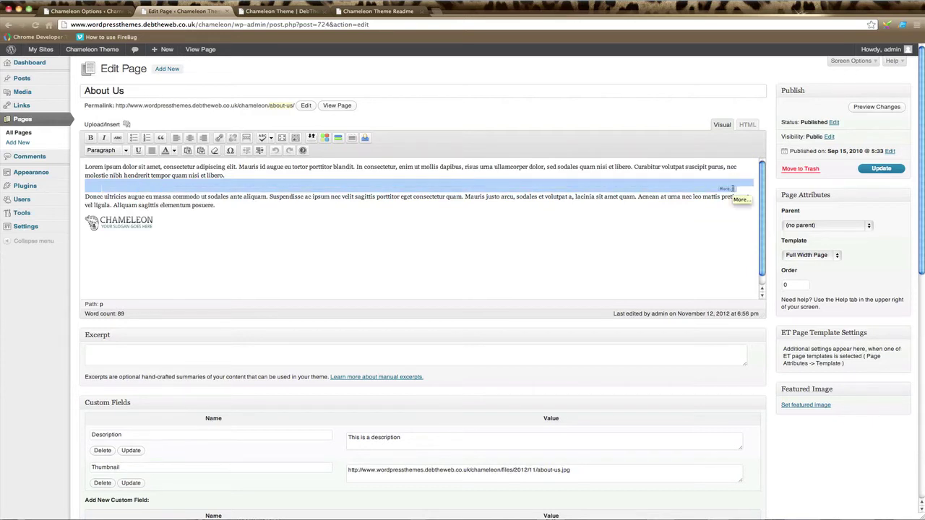
pyautogui.press('BackSpace')
pyautogui.press('BackSpace')
pyautogui.press('Return')
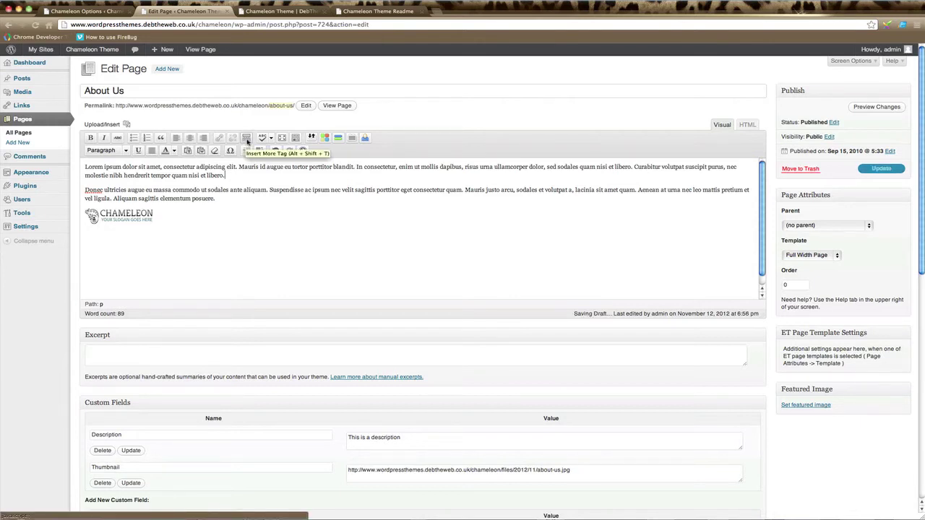
pyautogui.click(247, 141)
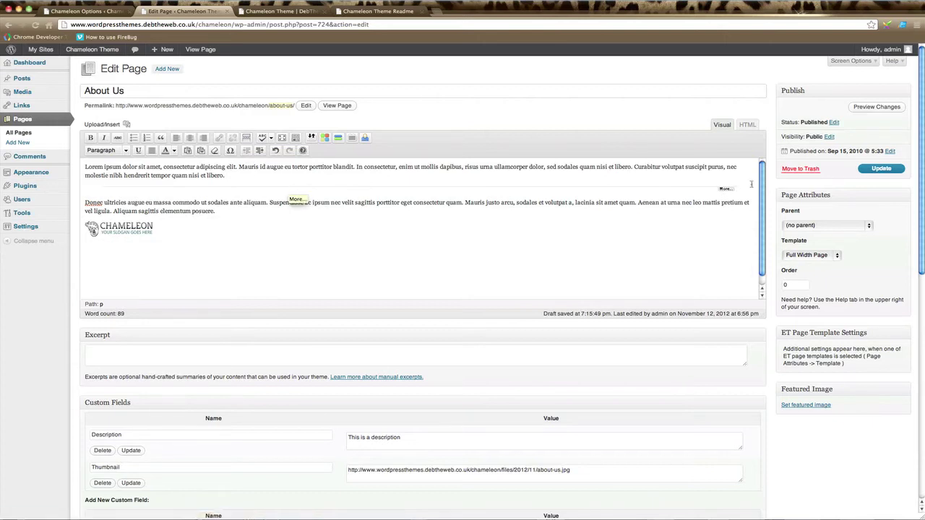
pyautogui.click(872, 170)
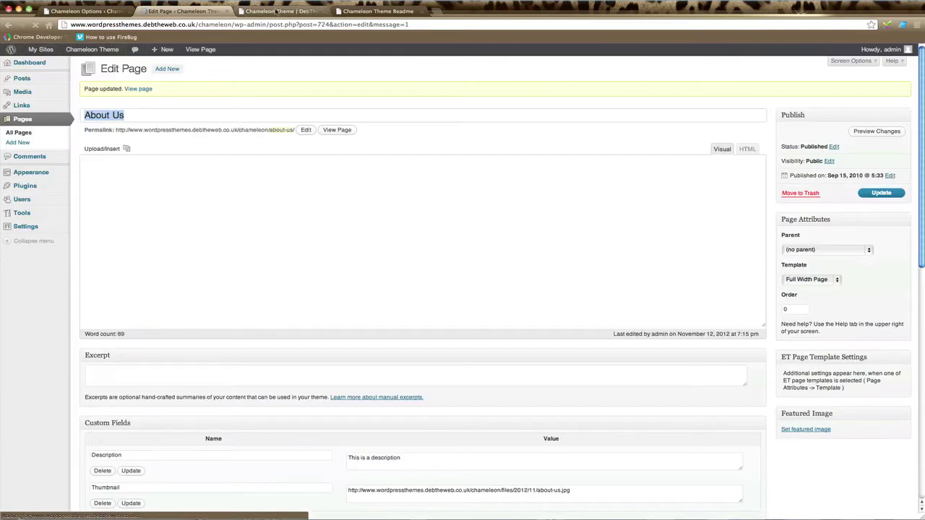
pyautogui.click(278, 13)
# Review the About Us excerpt on the live homepage, then return to the Chameleon theme options
pyautogui.scroll(-3, 322, 448)
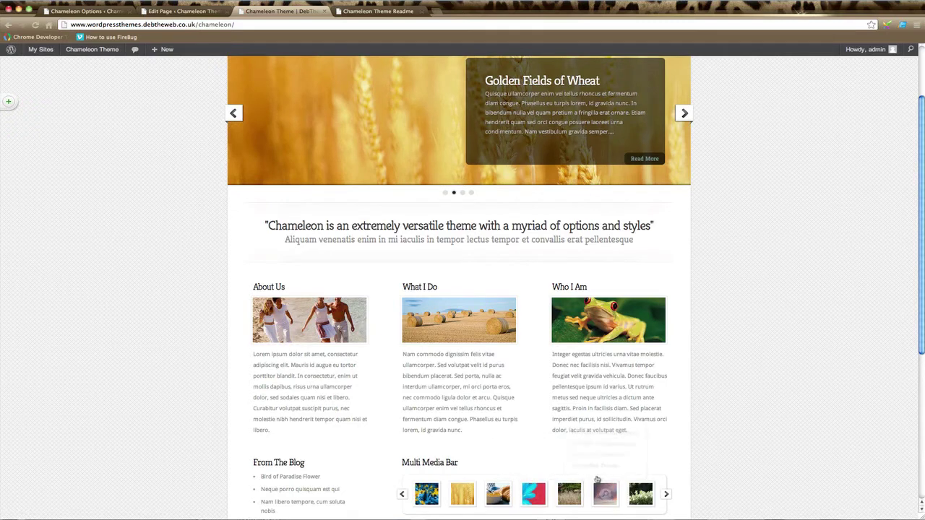
pyautogui.scroll(-2, 455, 369)
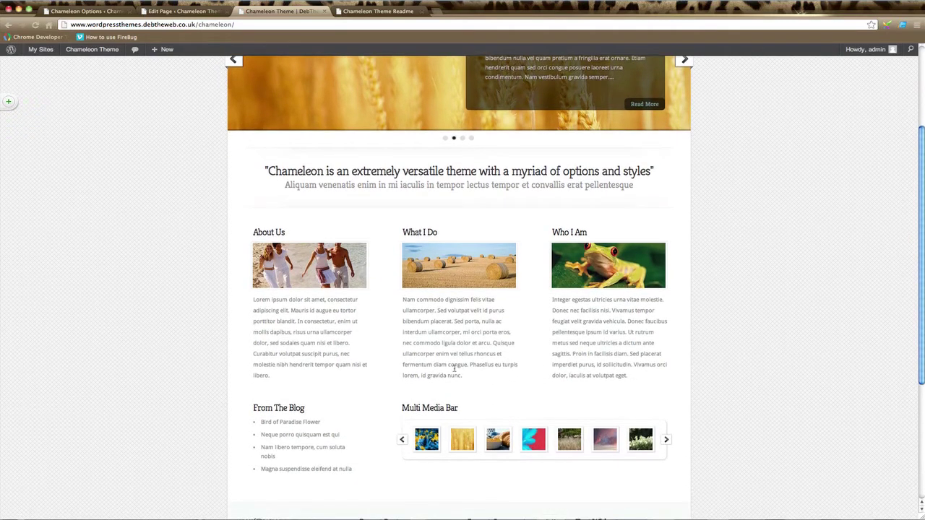
pyautogui.scroll(5, 455, 369)
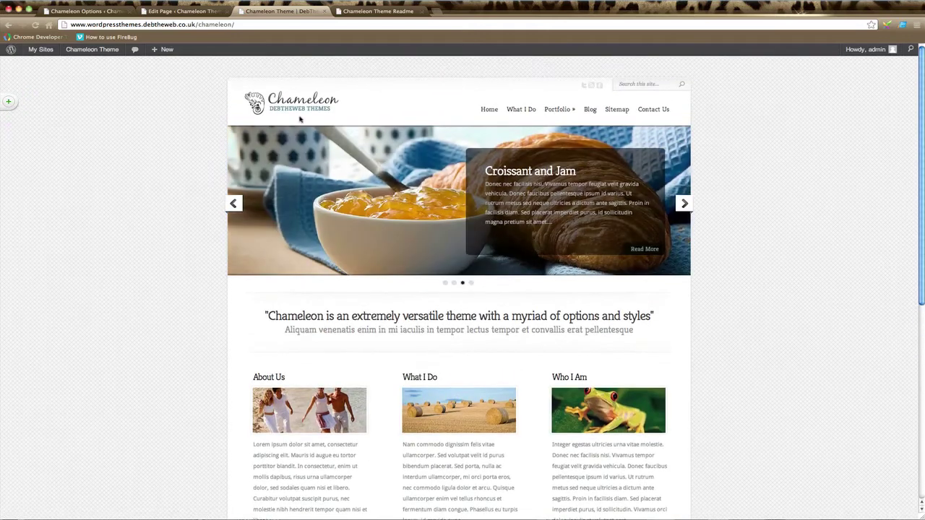
pyautogui.click(194, 12)
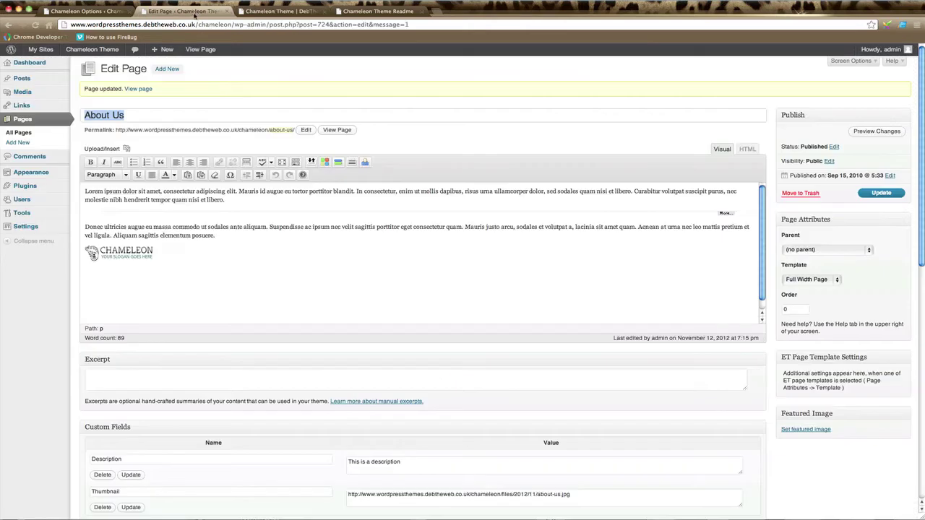
pyautogui.click(130, 115)
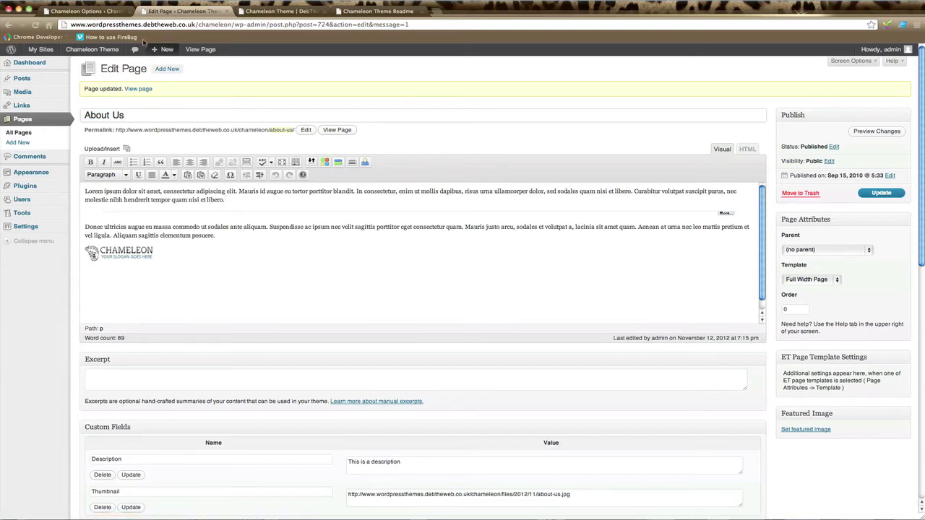
pyautogui.click(98, 13)
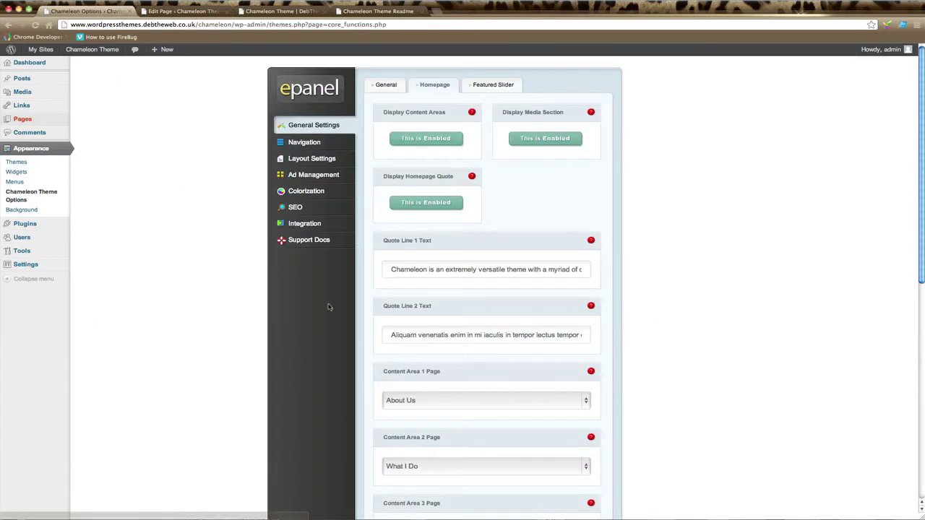
# Scroll the homepage settings and check the Multi Media Bar on the live site
pyautogui.scroll(-3, 697, 451)
pyautogui.scroll(-3, 697, 451)
pyautogui.scroll(-2, 697, 451)
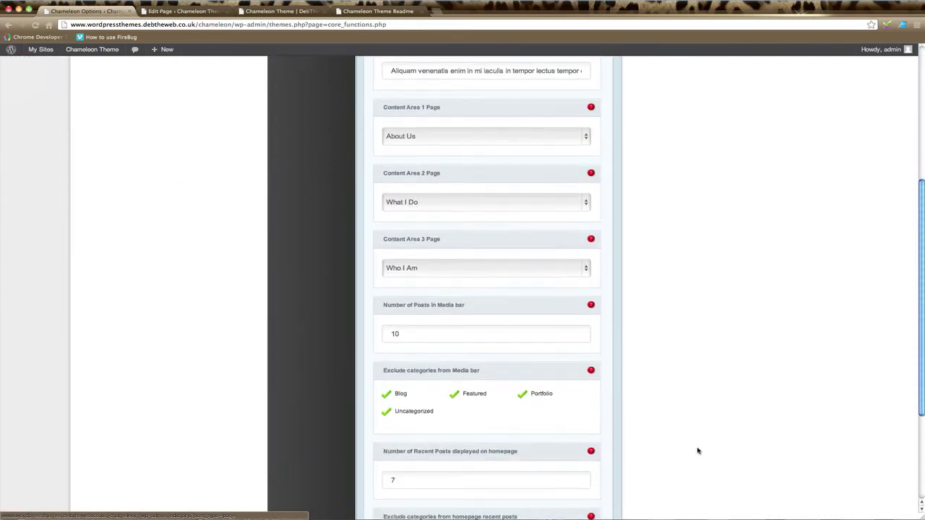
pyautogui.scroll(-2, 450, 309)
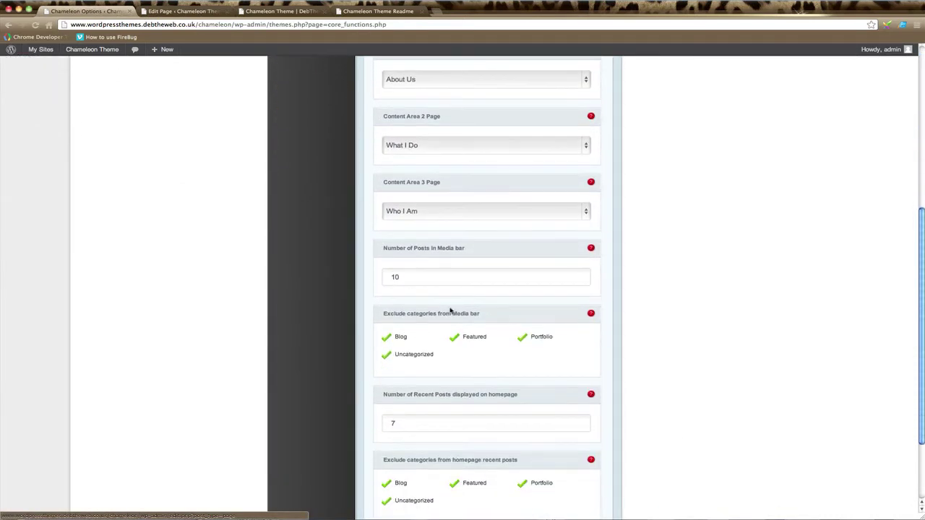
pyautogui.scroll(-2, 450, 310)
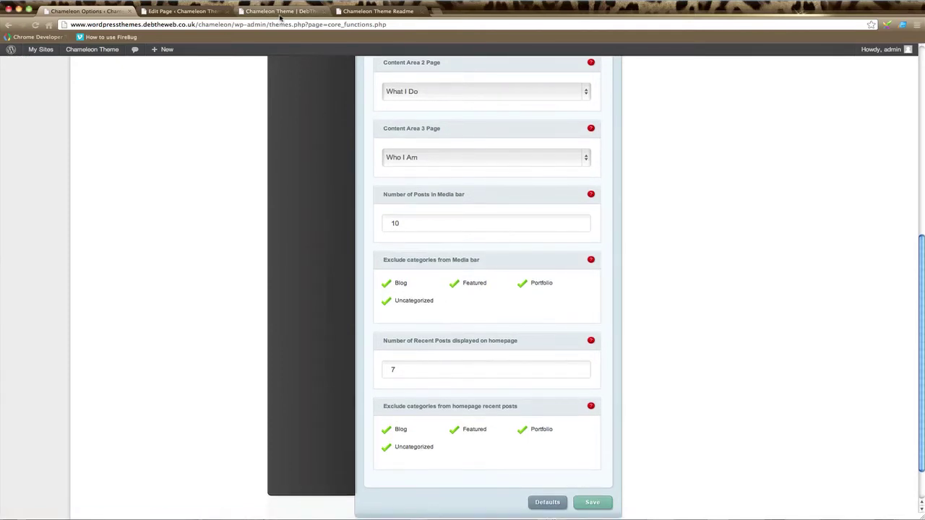
pyautogui.click(278, 11)
pyautogui.scroll(-2, 450, 414)
pyautogui.scroll(-3, 448, 390)
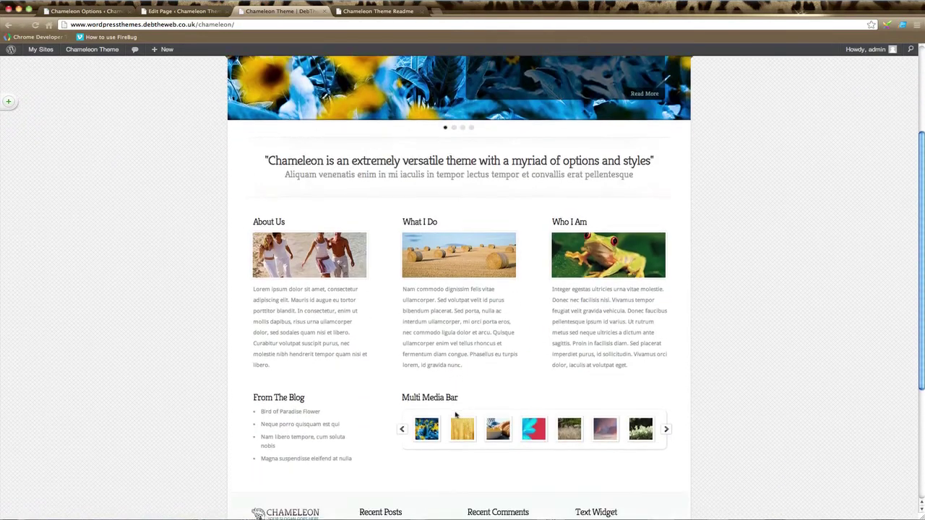
pyautogui.scroll(-2, 443, 340)
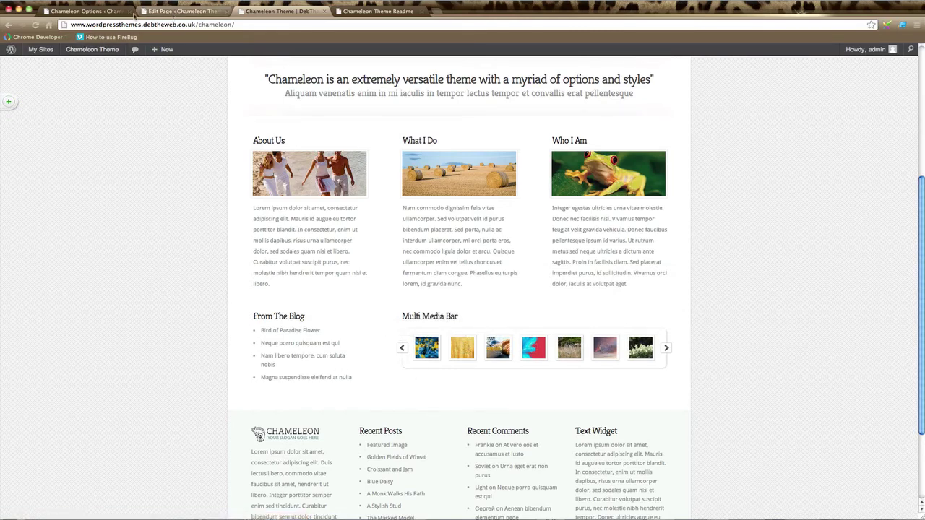
pyautogui.click(86, 11)
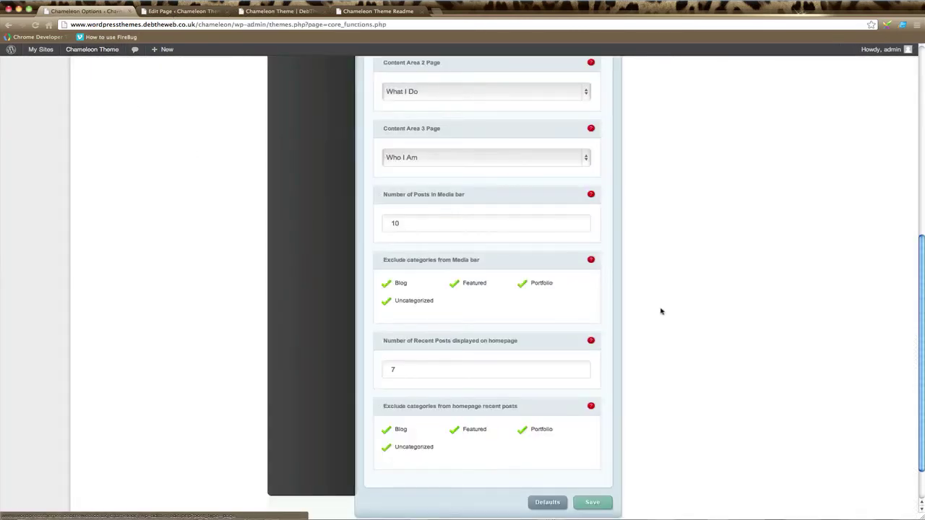
# Browse the Multi Media Bar items forward and back on the homepage
pyautogui.scroll(10, 661, 312)
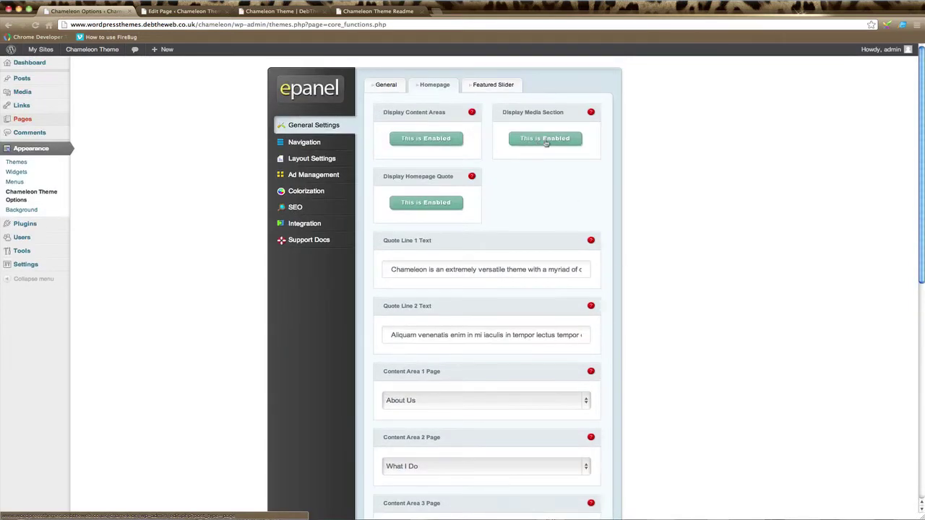
pyautogui.scroll(-1, 662, 311)
pyautogui.scroll(-4, 661, 311)
pyautogui.scroll(-2, 661, 311)
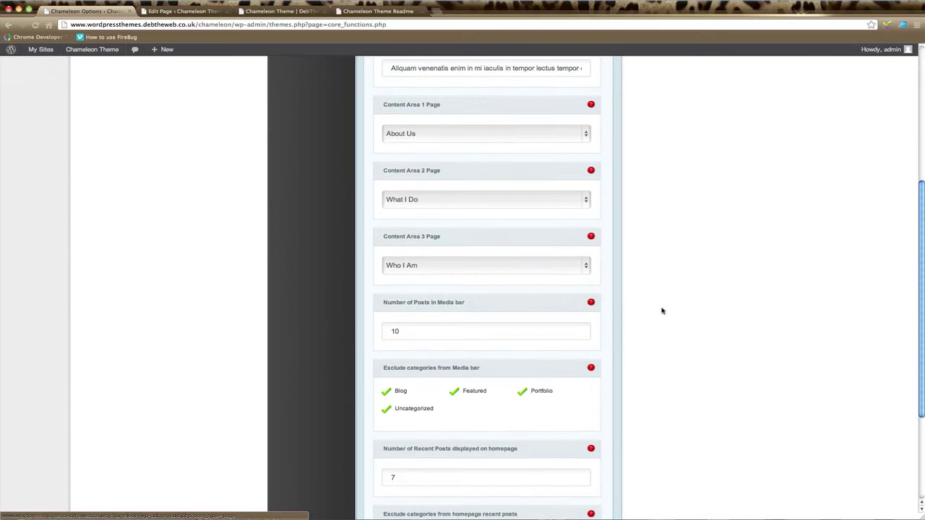
pyautogui.scroll(-1, 662, 311)
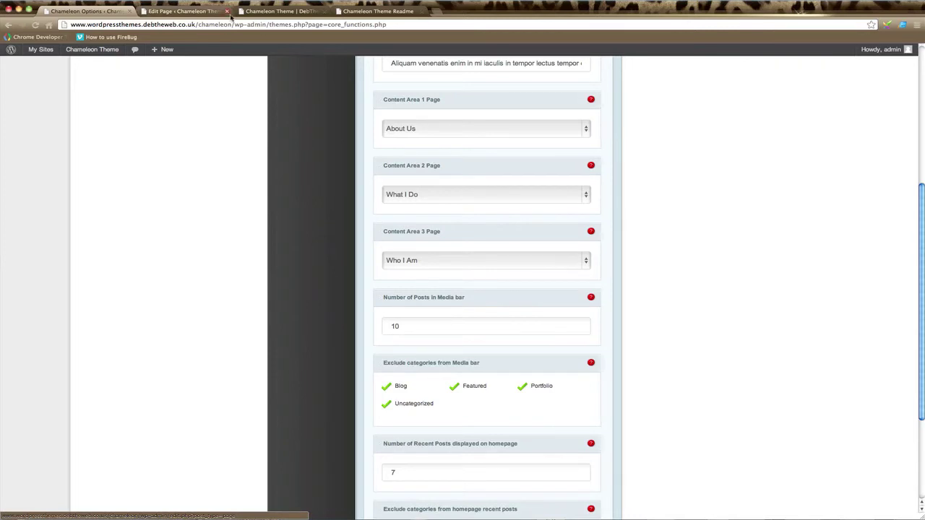
pyautogui.click(282, 11)
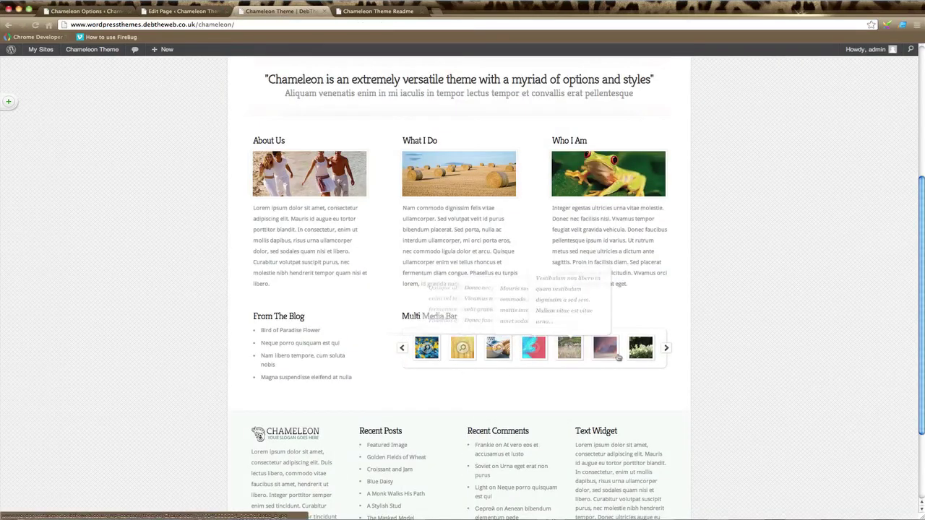
pyautogui.click(666, 348)
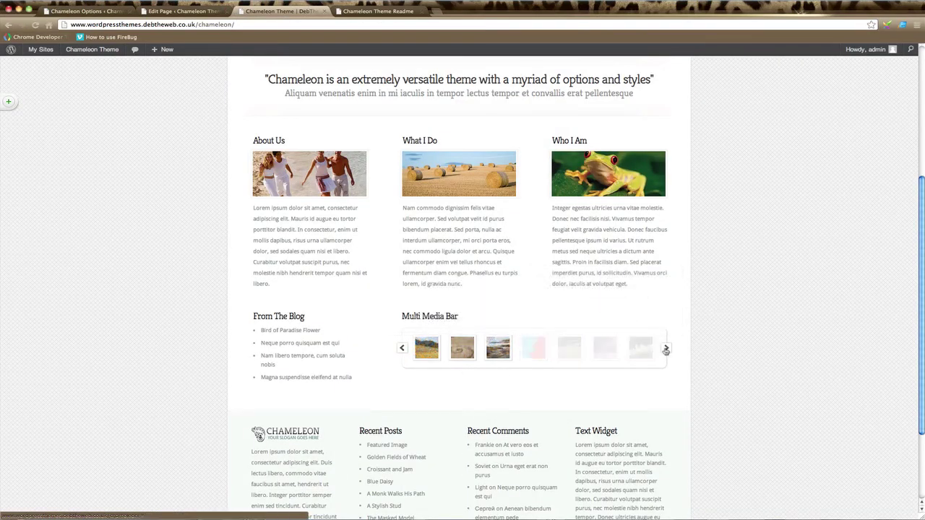
pyautogui.click(403, 349)
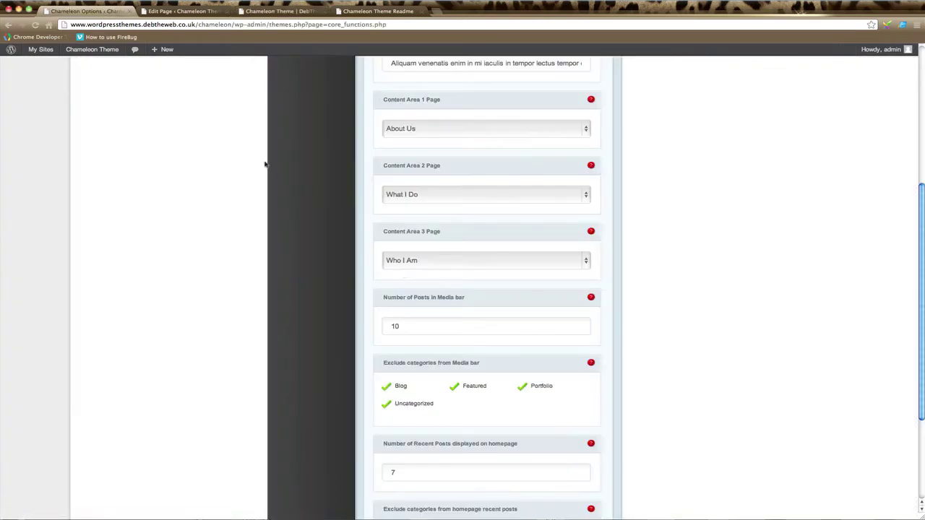
pyautogui.click(85, 10)
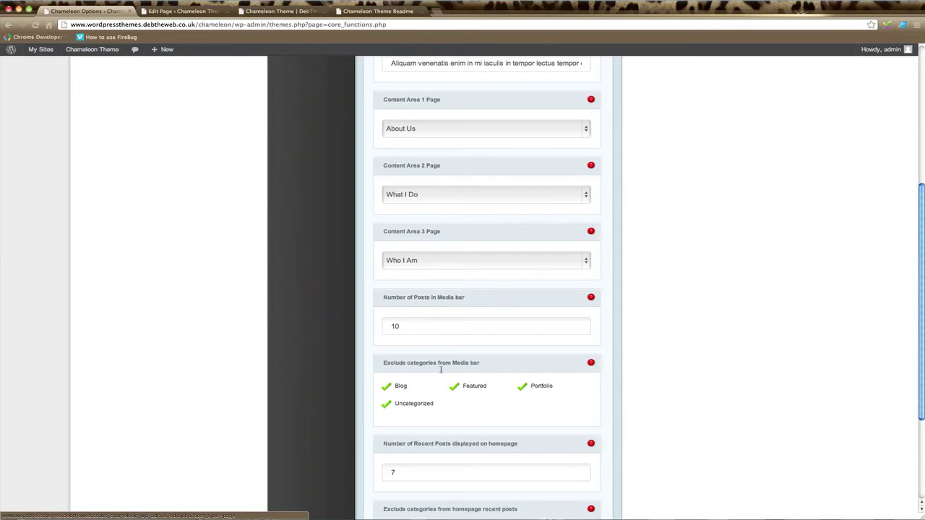
# Exclude Uncategorized from the media bar and save the theme settings
pyautogui.scroll(-1, 434, 401)
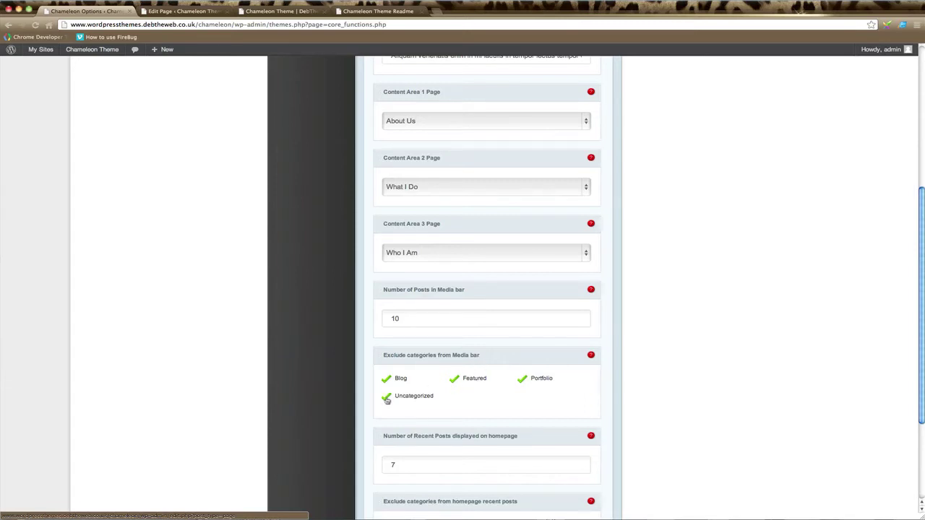
pyautogui.click(386, 400)
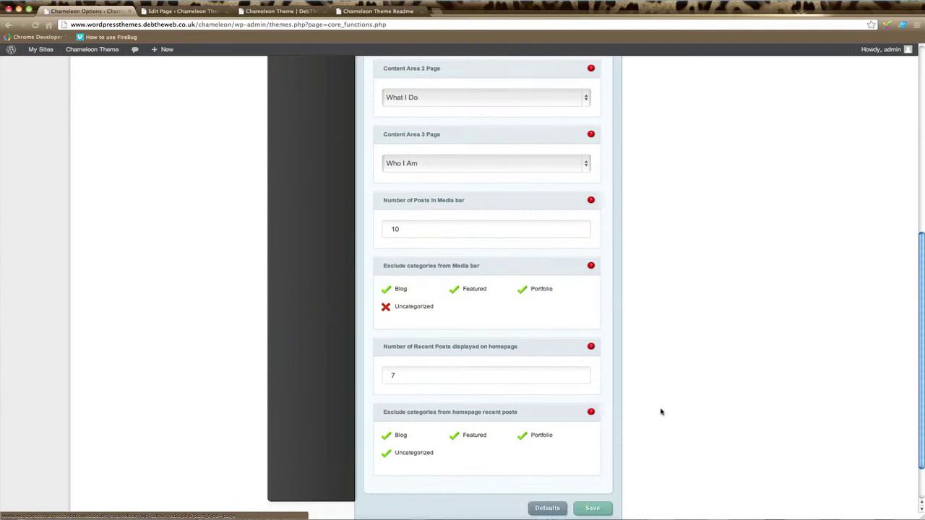
pyautogui.scroll(-2, 660, 412)
pyautogui.click(593, 458)
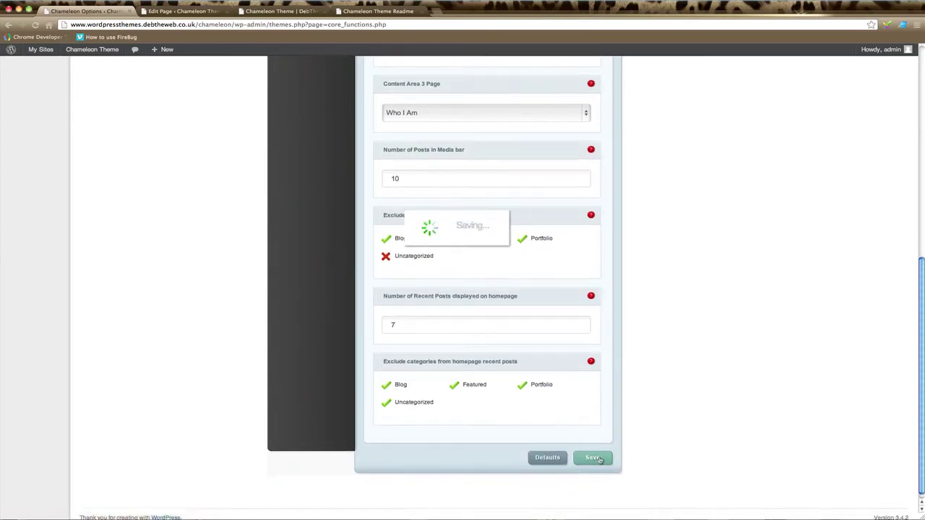
pyautogui.click(155, 11)
pyautogui.click(23, 78)
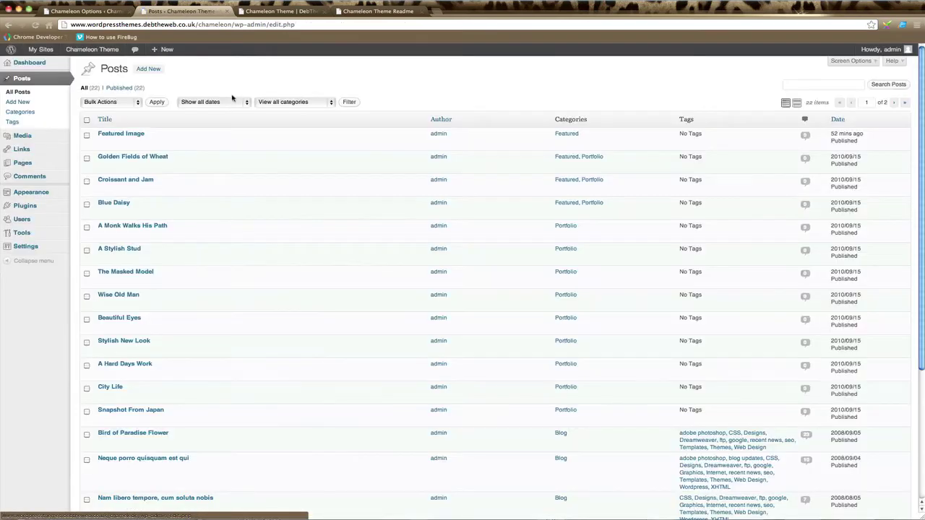
pyautogui.click(103, 143)
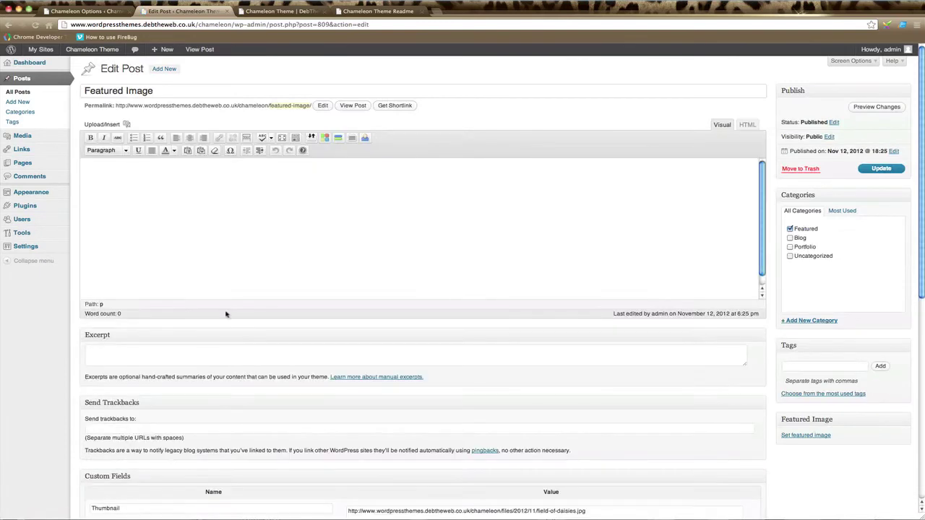
pyautogui.scroll(-5, 201, 367)
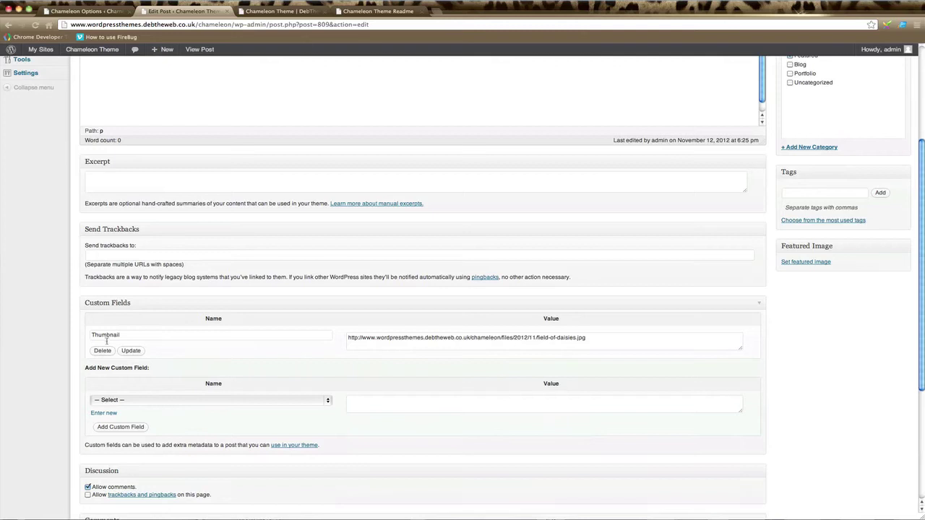
pyautogui.click(133, 401)
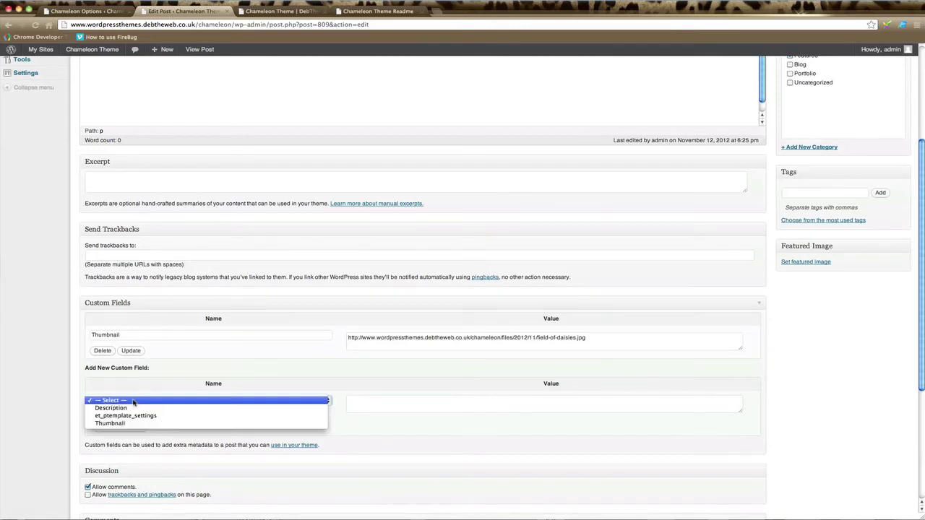
pyautogui.click(139, 399)
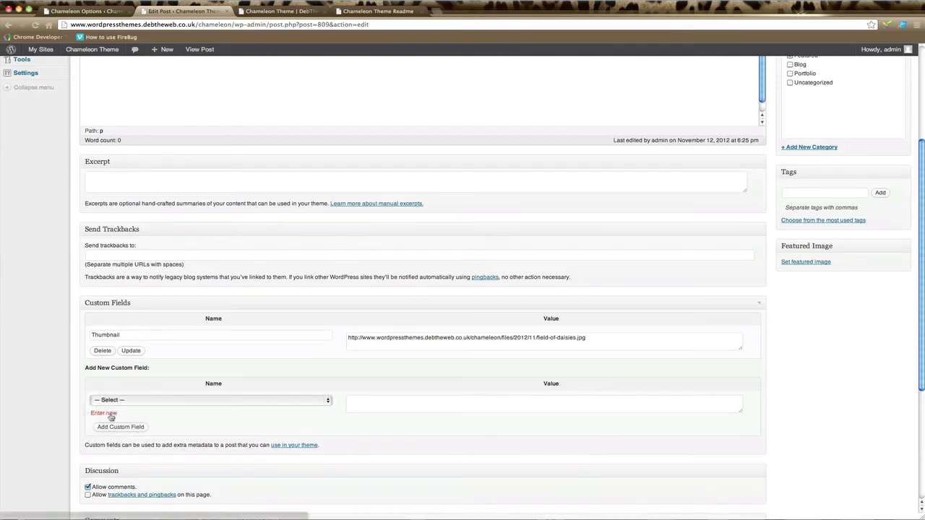
pyautogui.click(135, 402)
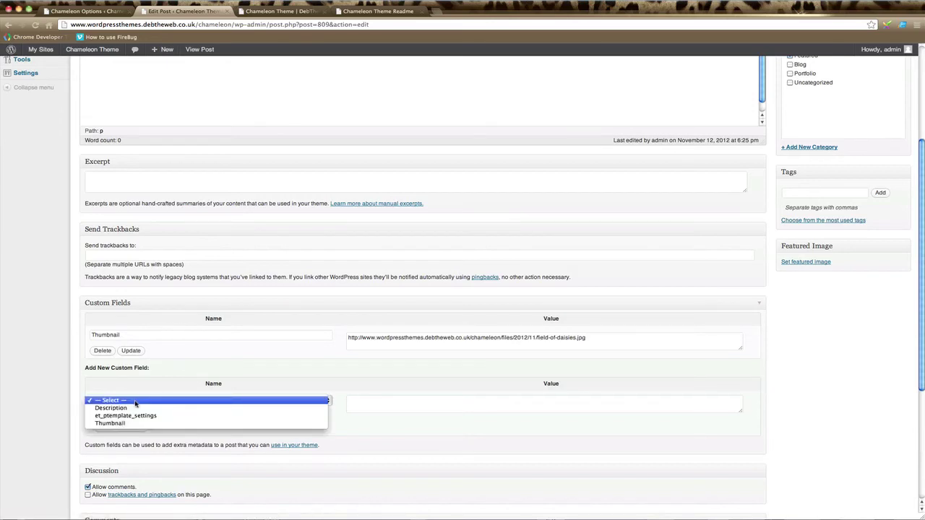
pyautogui.click(116, 433)
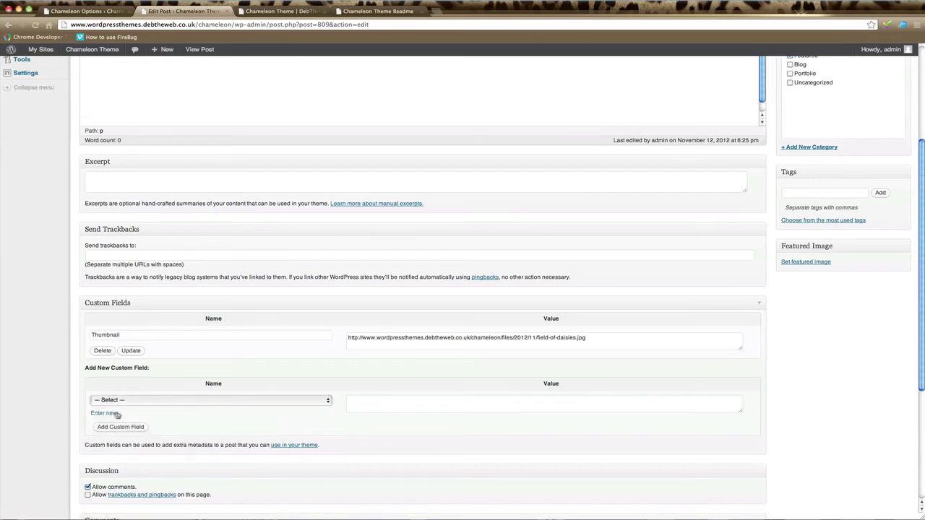
# Add an et_videolink custom field to the Featured Image post, then check the homepage
pyautogui.click(107, 415)
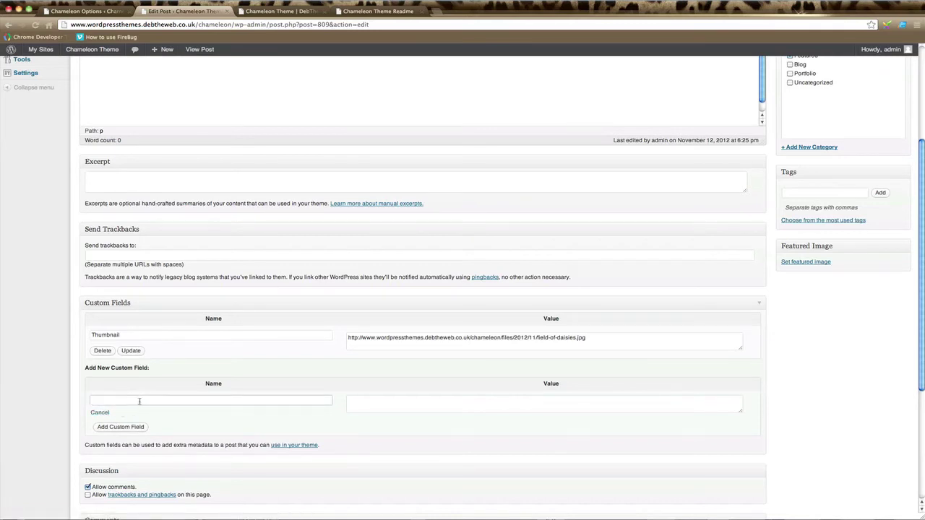
pyautogui.write('et_videolink')
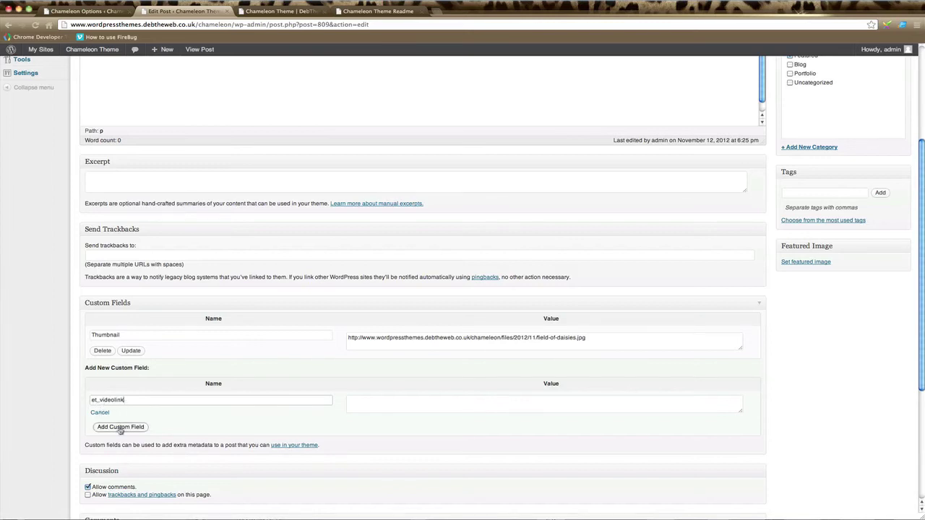
pyautogui.click(120, 427)
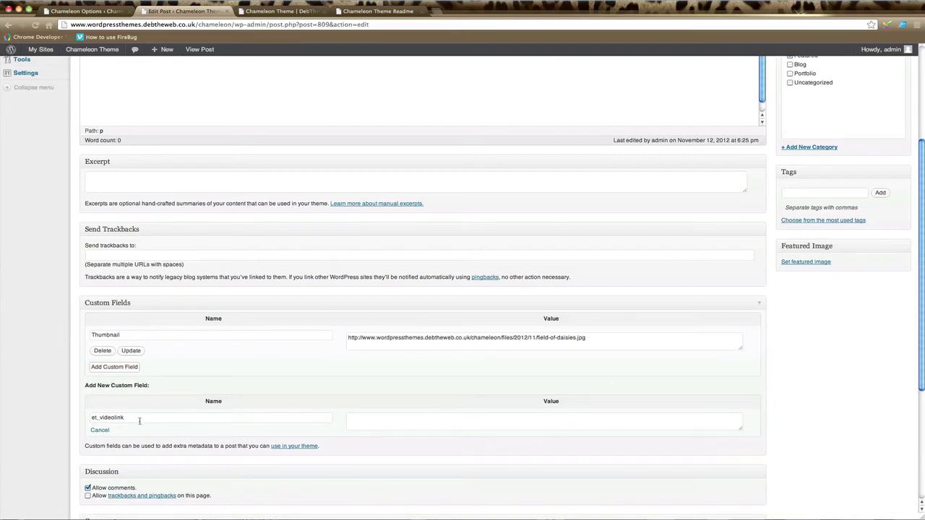
pyautogui.click(357, 420)
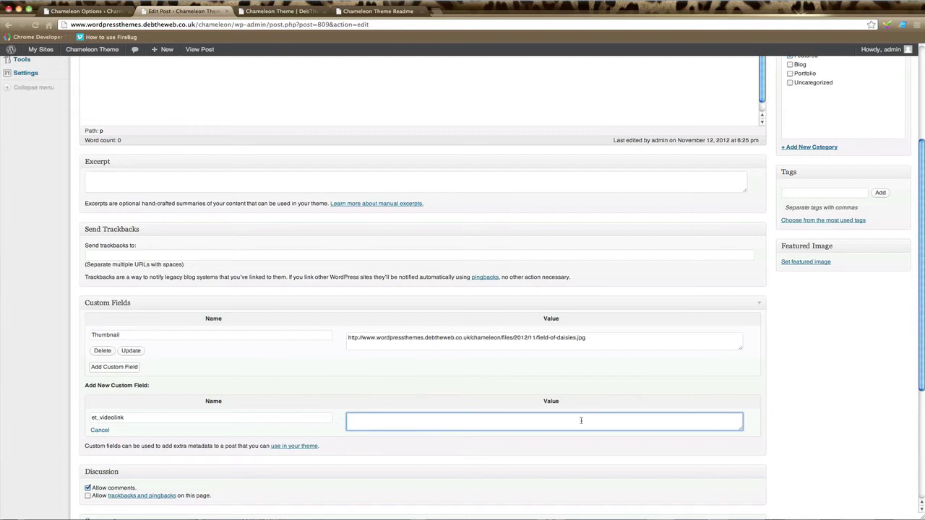
pyautogui.scroll(3, 582, 420)
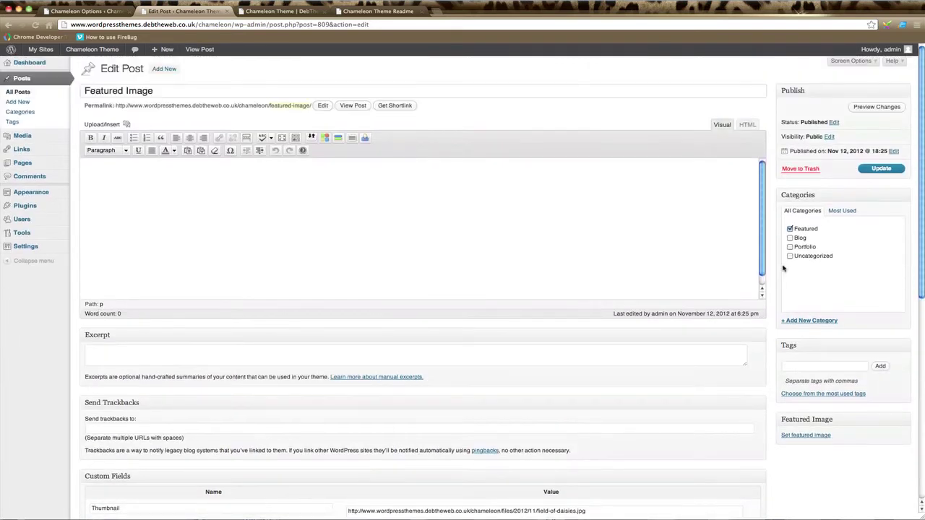
pyautogui.click(282, 11)
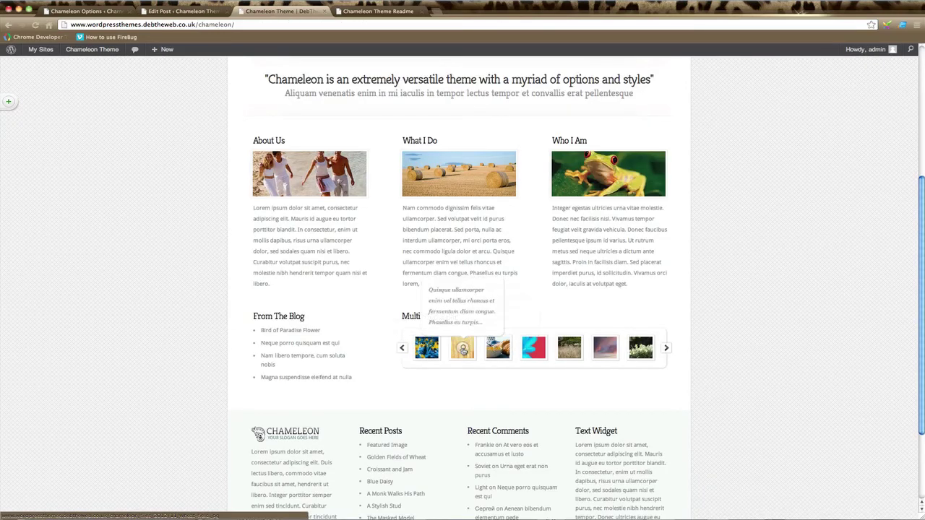
# Preview and close the Golden Fields of Wheat lightbox, then return to the admin area
pyautogui.click(464, 349)
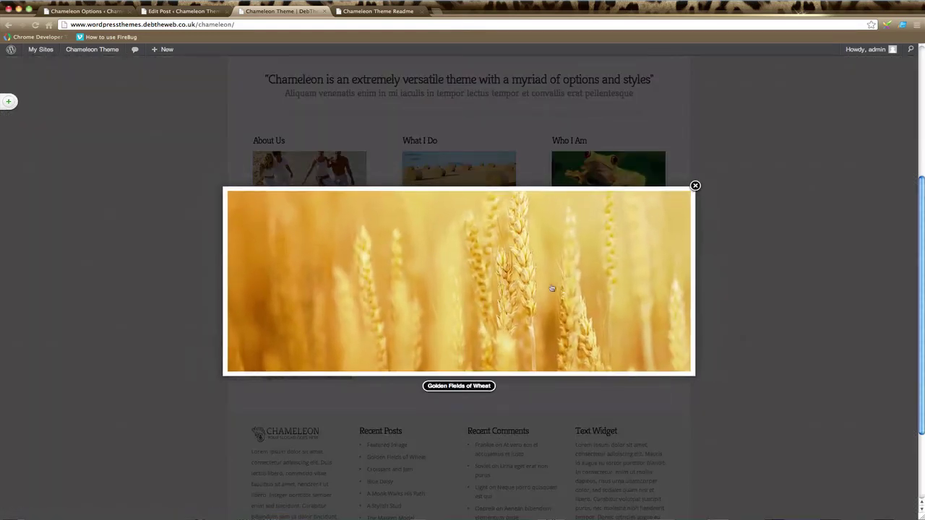
pyautogui.click(695, 185)
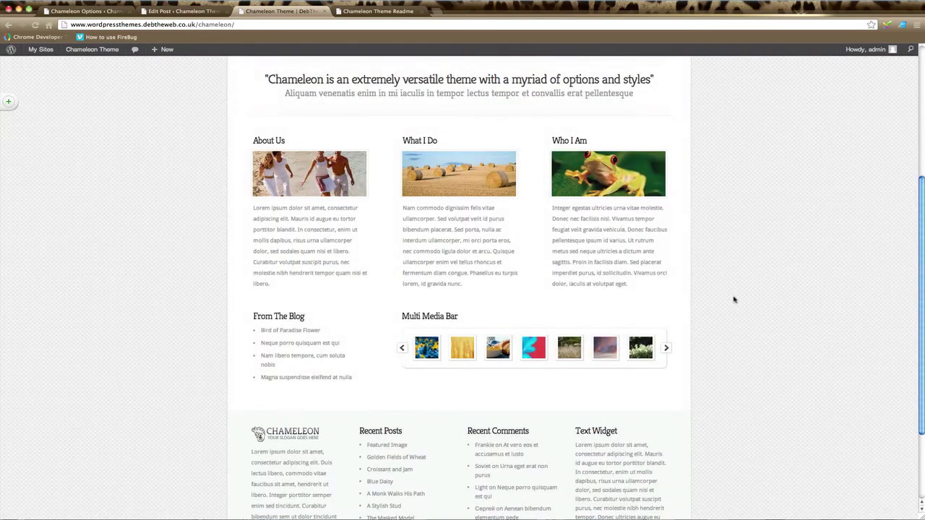
pyautogui.scroll(-1, 409, 243)
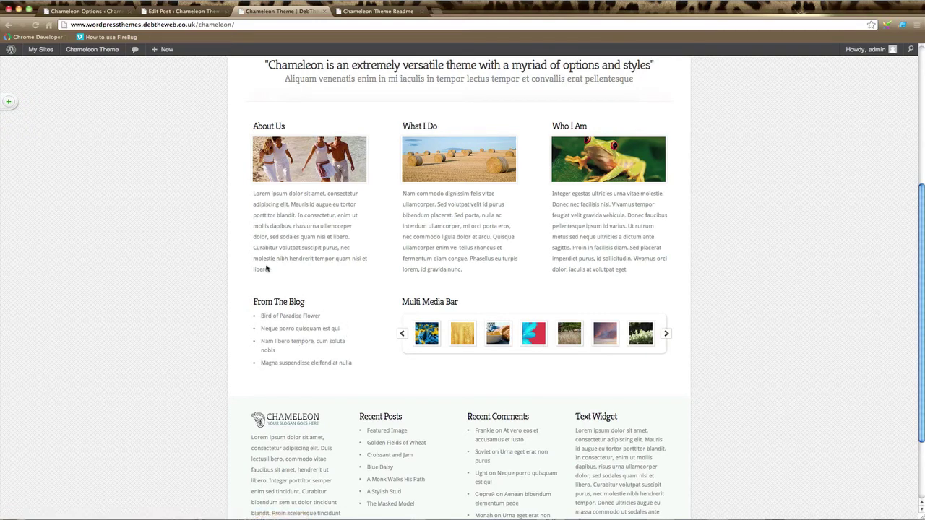
pyautogui.click(85, 12)
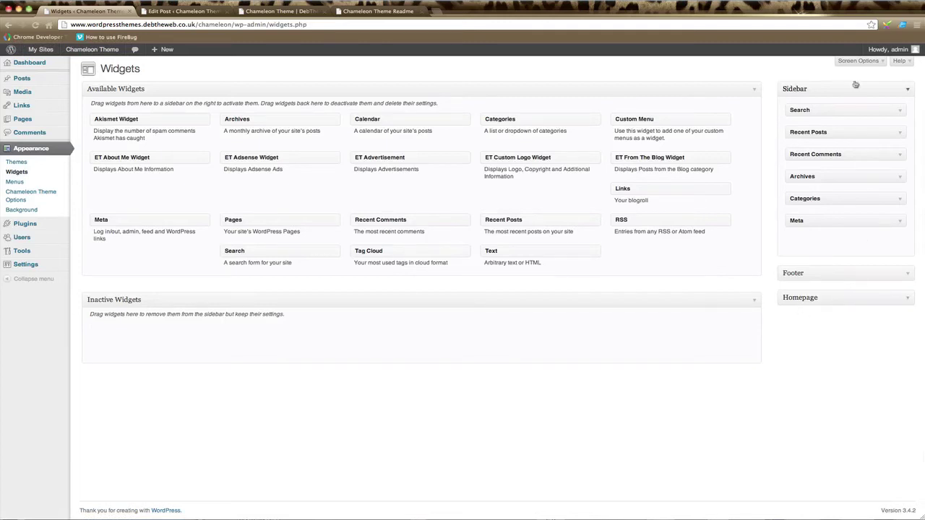
# Save the Homepage From The Blog widget with 4 posts from Blog, then view the live homepage
pyautogui.click(905, 300)
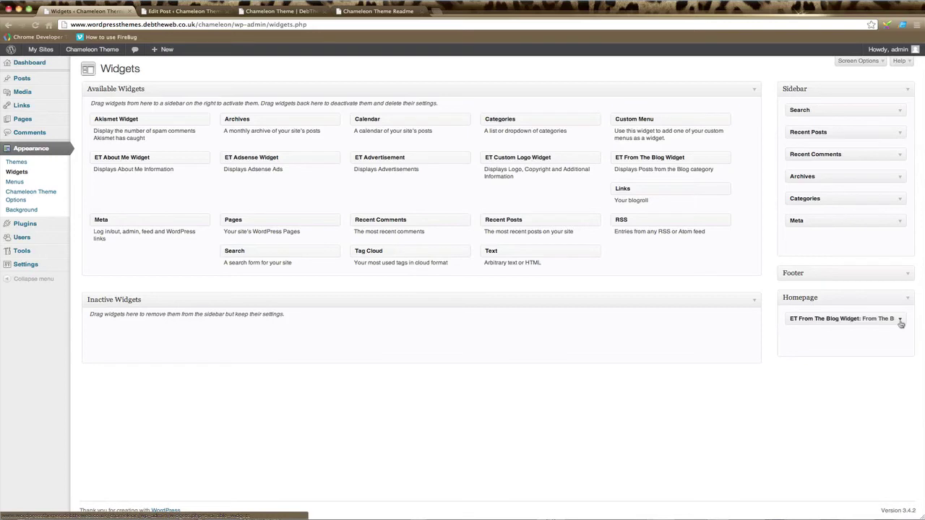
pyautogui.click(900, 319)
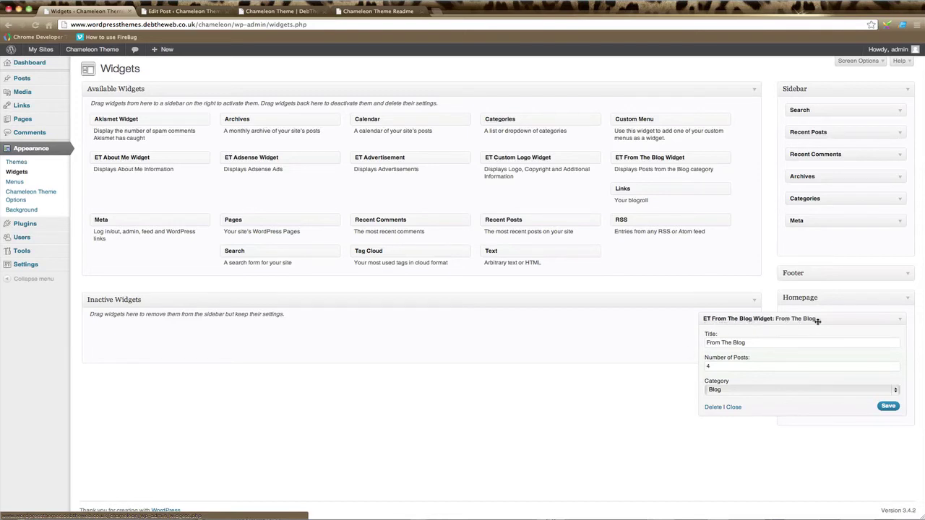
pyautogui.moveTo(758, 343); pyautogui.dragTo(696, 341)
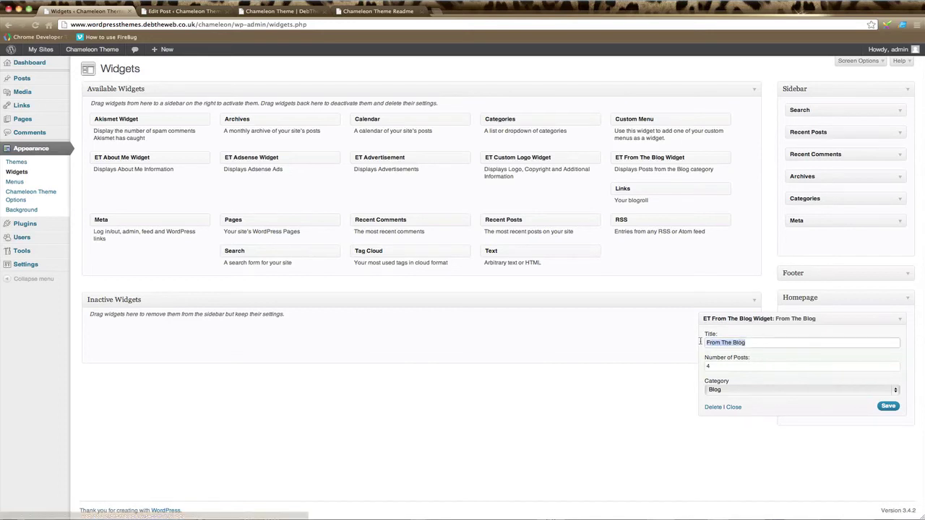
pyautogui.click(721, 366)
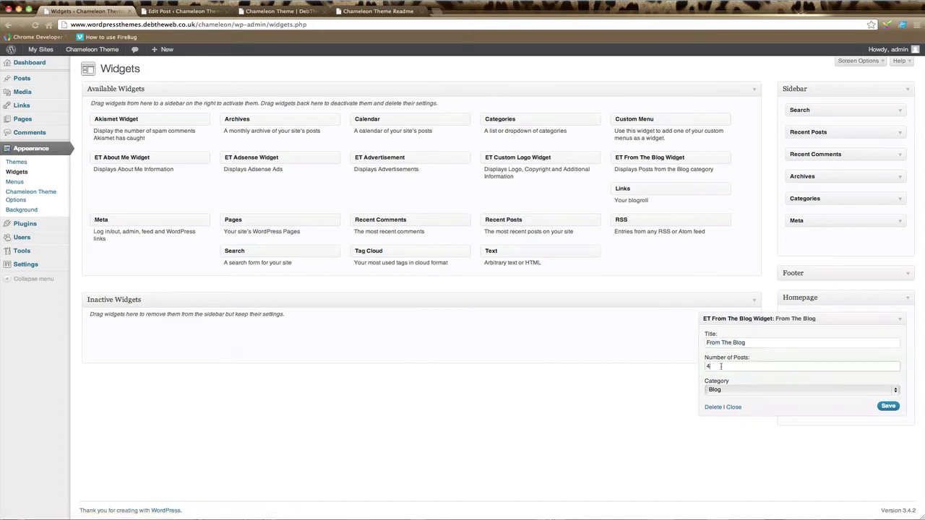
pyautogui.moveTo(722, 366); pyautogui.dragTo(695, 365)
pyautogui.click(748, 390)
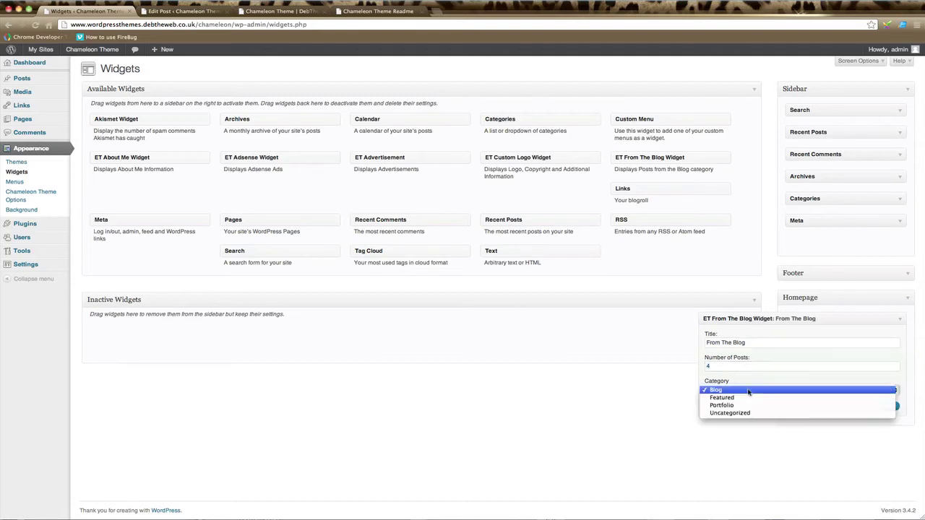
pyautogui.click(748, 390)
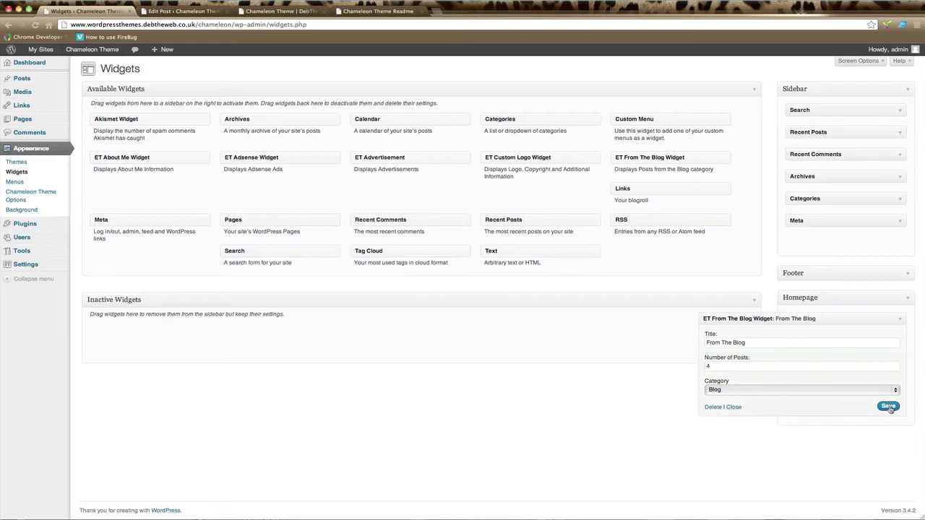
pyautogui.click(889, 407)
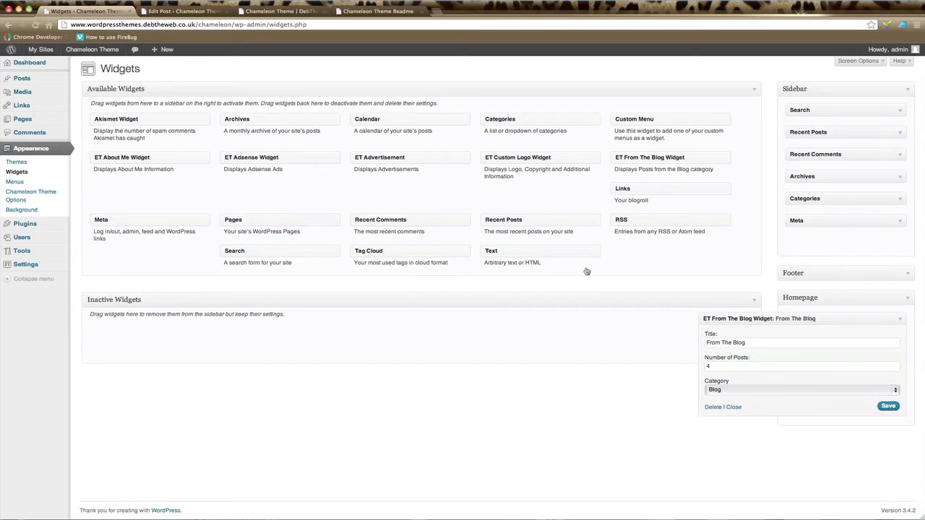
pyautogui.click(281, 12)
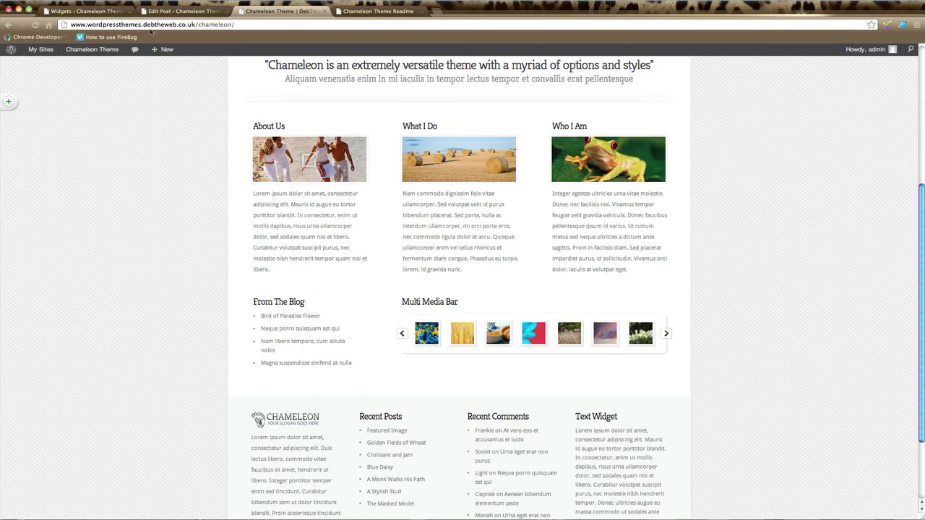
# Close the From The Blog widget form, review the homepage footer, and return to Widgets
pyautogui.click(166, 11)
pyautogui.click(124, 13)
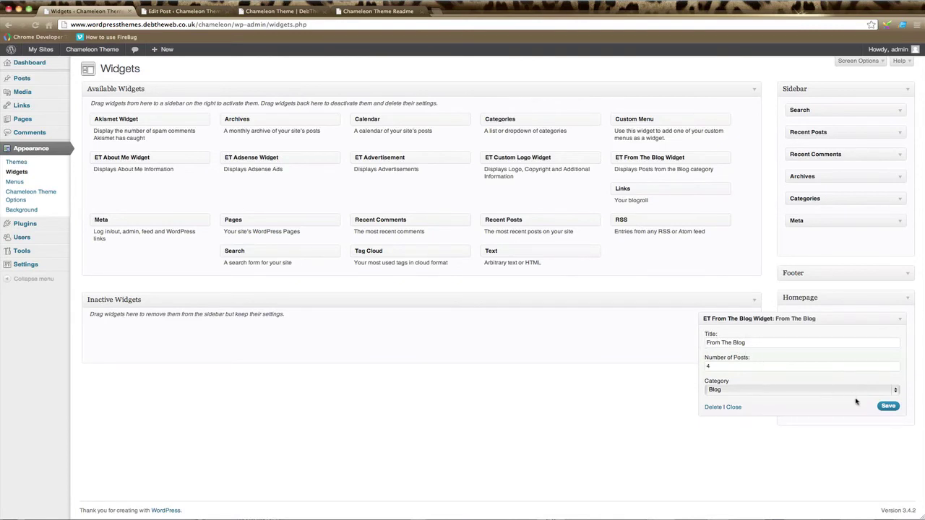
pyautogui.click(734, 407)
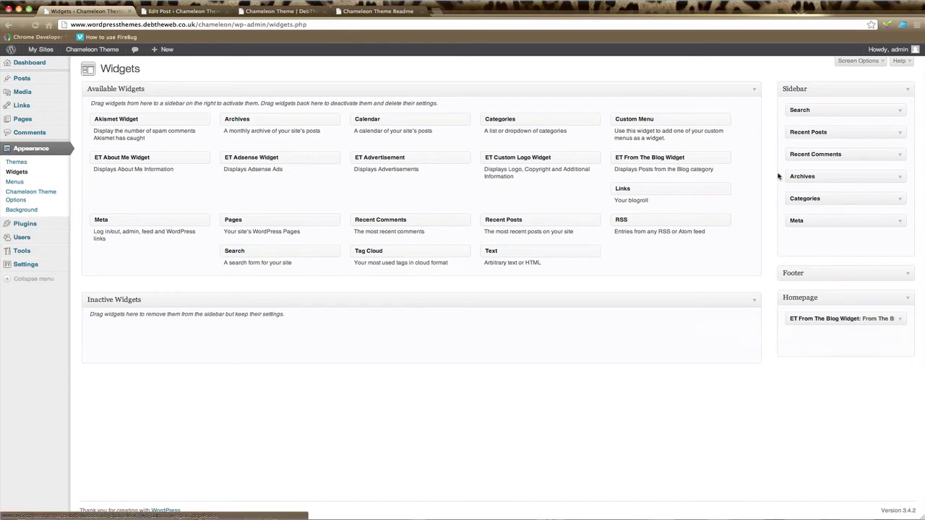
pyautogui.click(275, 11)
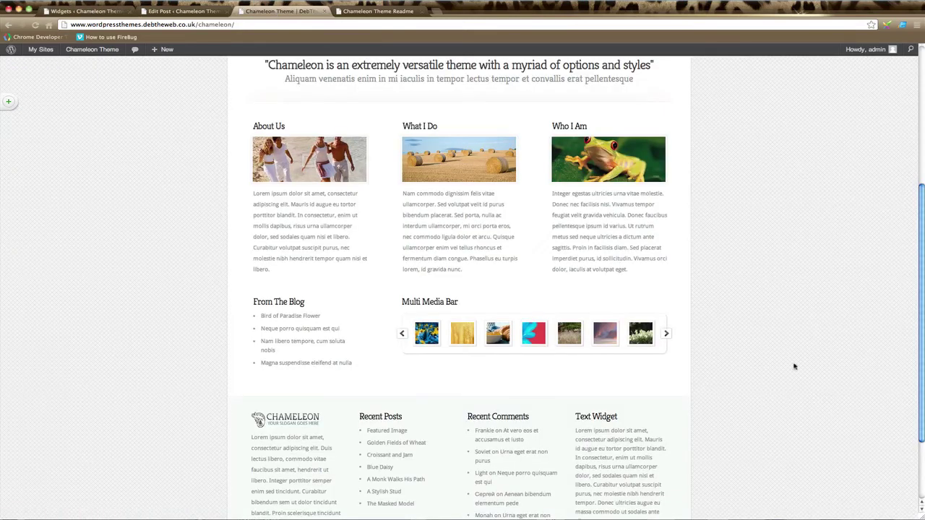
pyautogui.scroll(-1, 795, 347)
pyautogui.scroll(-2, 795, 347)
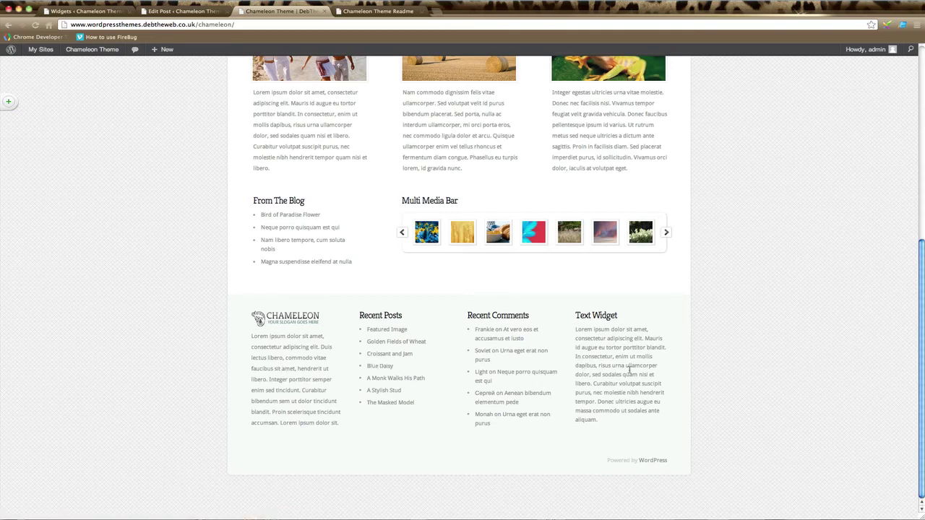
pyautogui.click(85, 11)
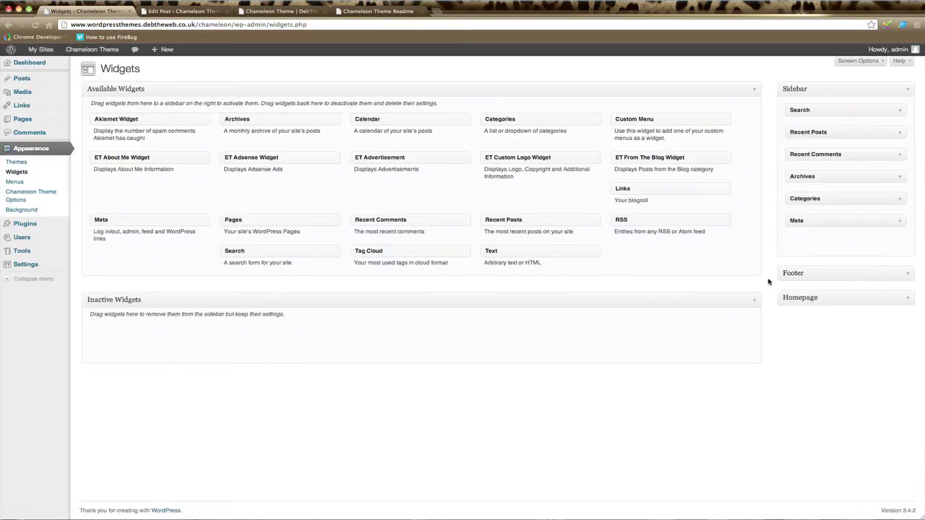
# Expand the Footer's ET Custom Logo widget and compare it with the live site footer
pyautogui.click(909, 275)
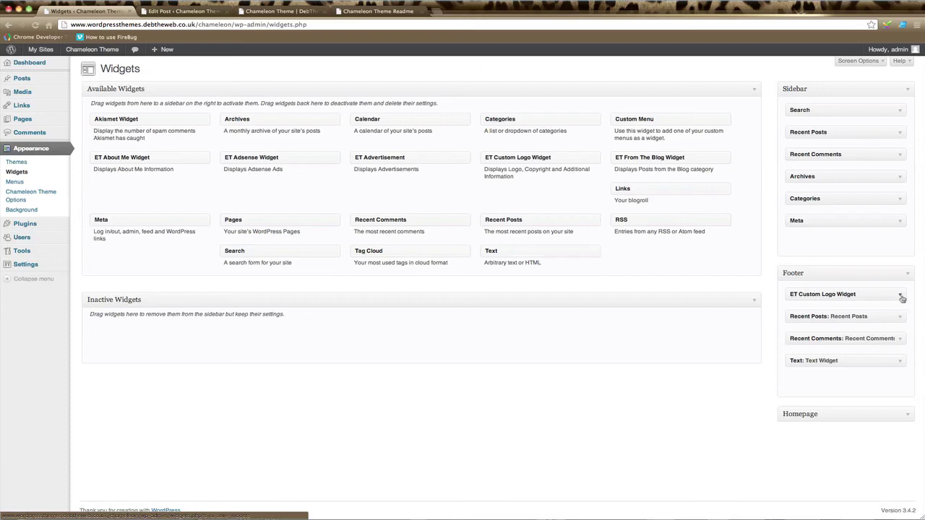
pyautogui.click(902, 297)
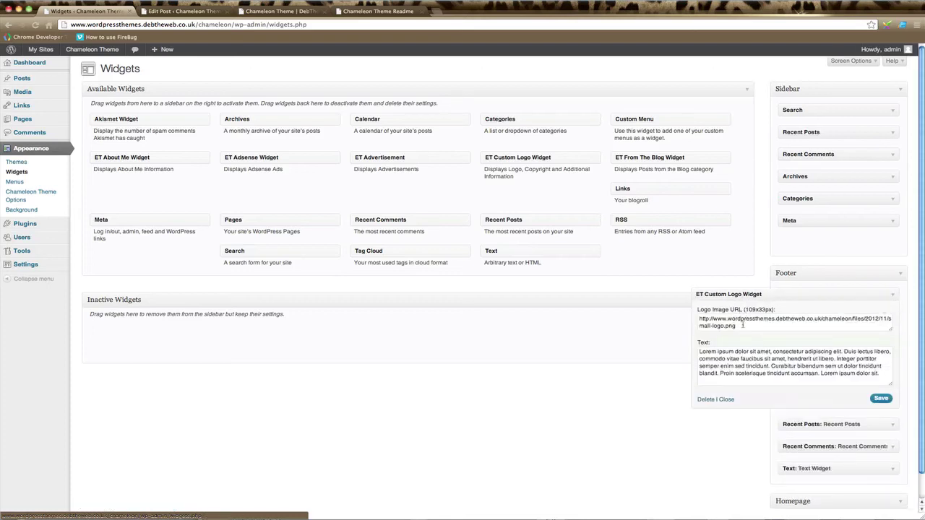
pyautogui.click(282, 11)
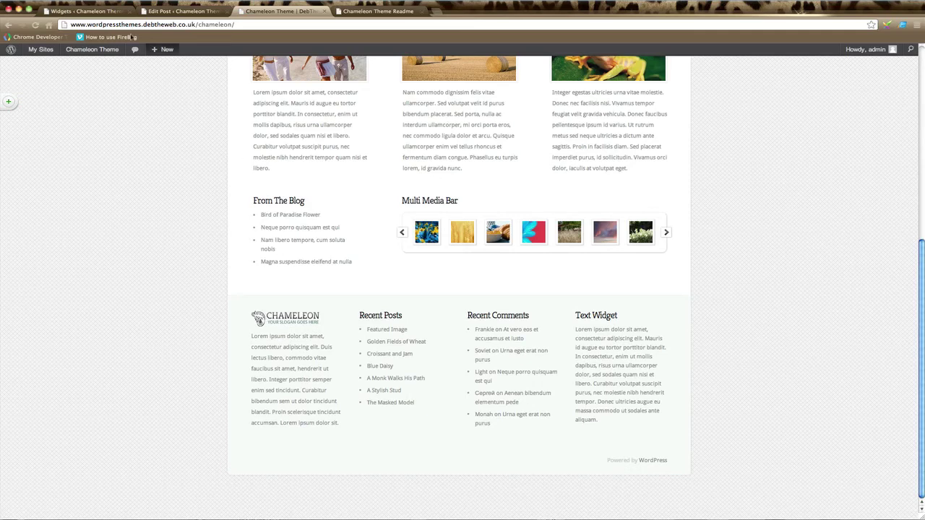
pyautogui.click(86, 11)
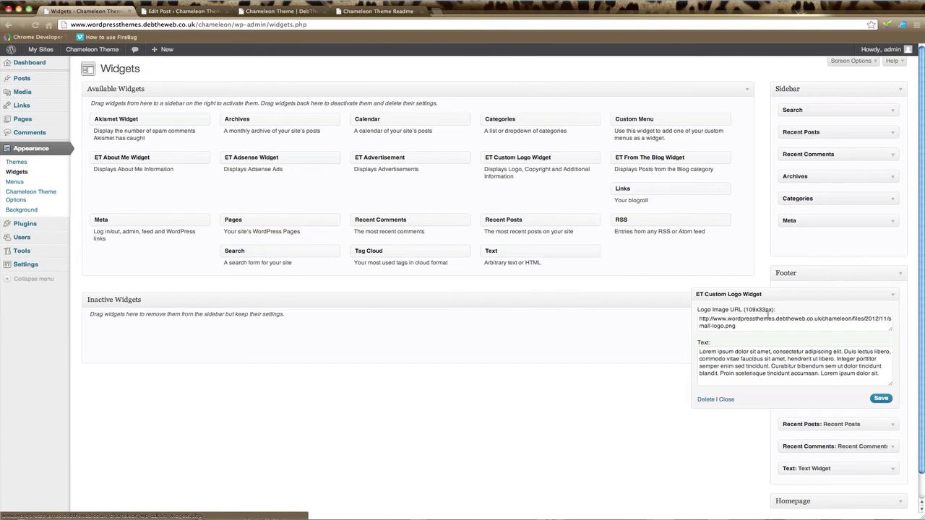
# Save the Custom Logo widget with its existing logo URL and description, then collapse it
pyautogui.moveTo(744, 328); pyautogui.dragTo(694, 321)
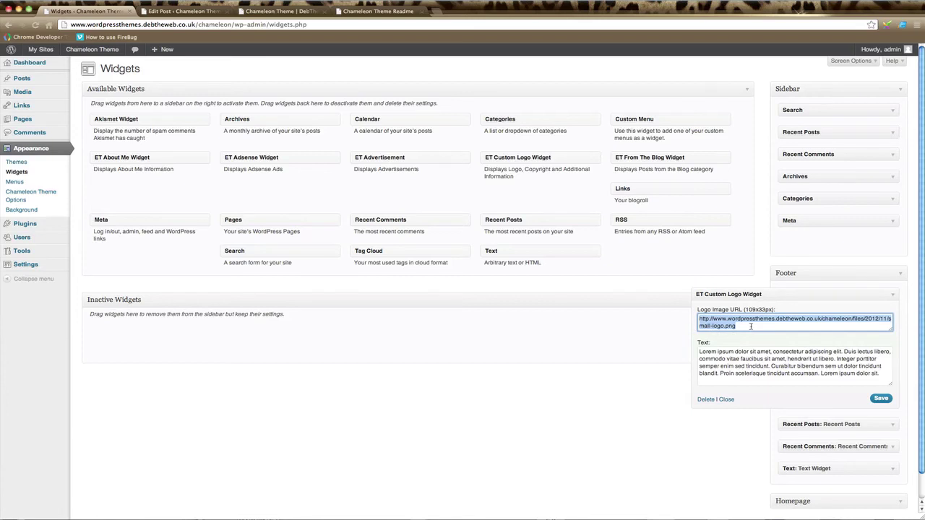
pyautogui.click(751, 327)
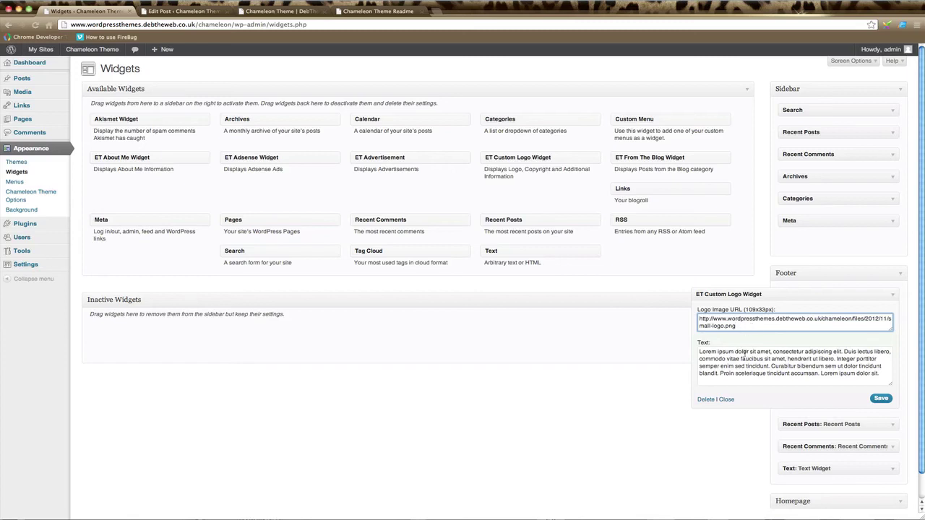
pyautogui.click(749, 375)
pyautogui.click(881, 398)
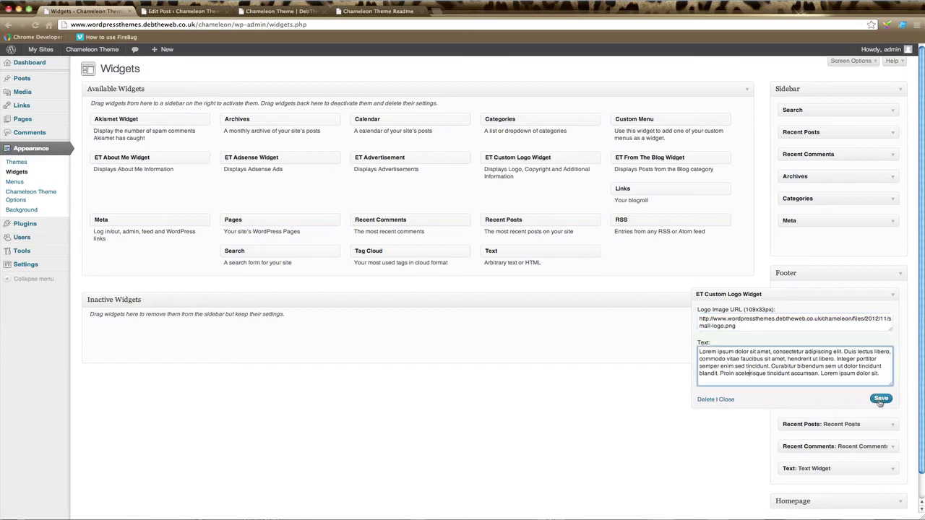
pyautogui.click(726, 400)
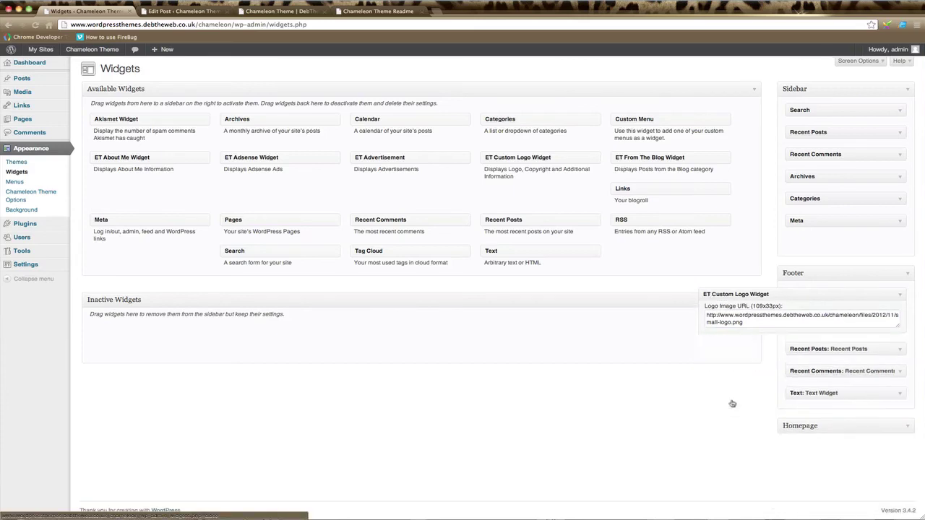
# Save the footer Recent Posts widget titled 'Recent Posts' showing 7 posts
pyautogui.click(282, 11)
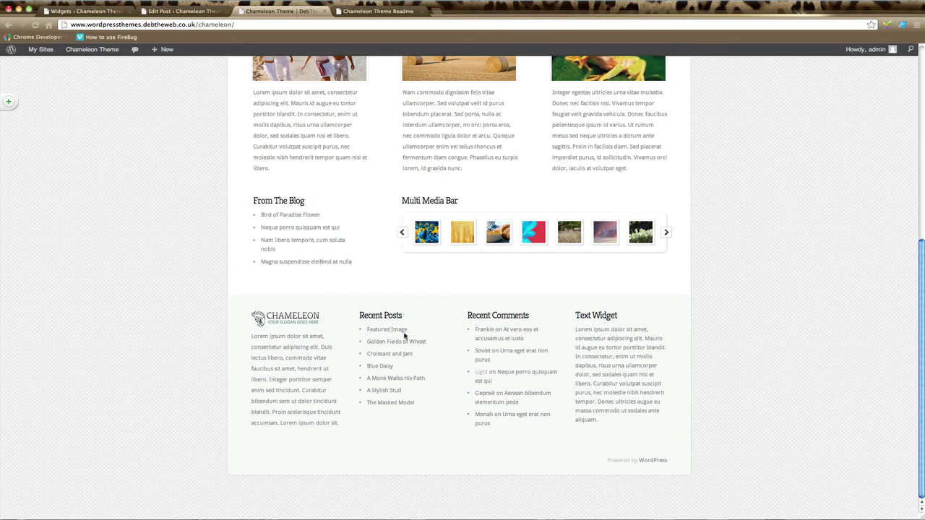
pyautogui.click(90, 12)
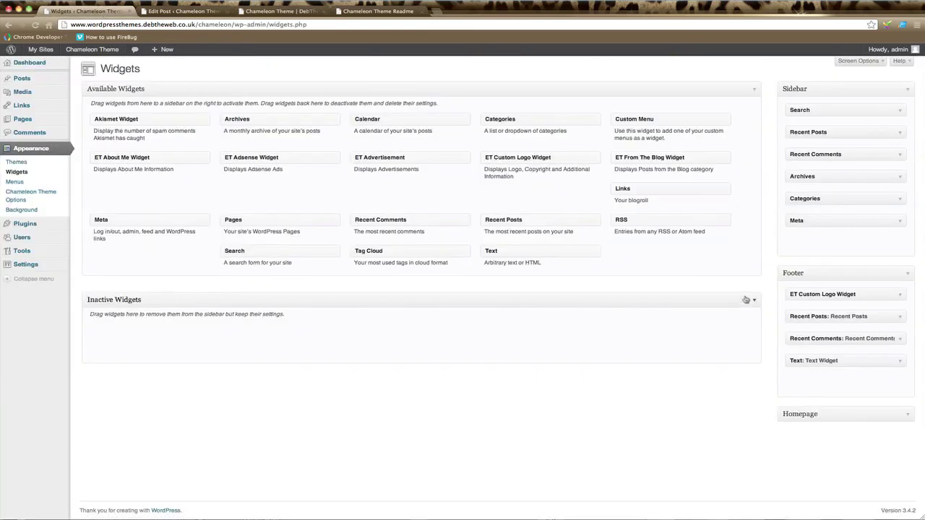
pyautogui.click(893, 318)
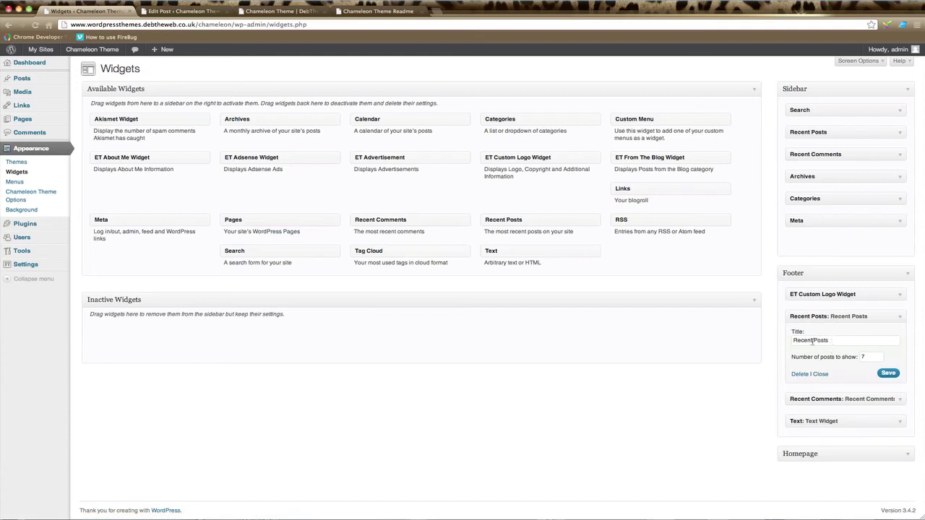
pyautogui.tripleClick(821, 340)
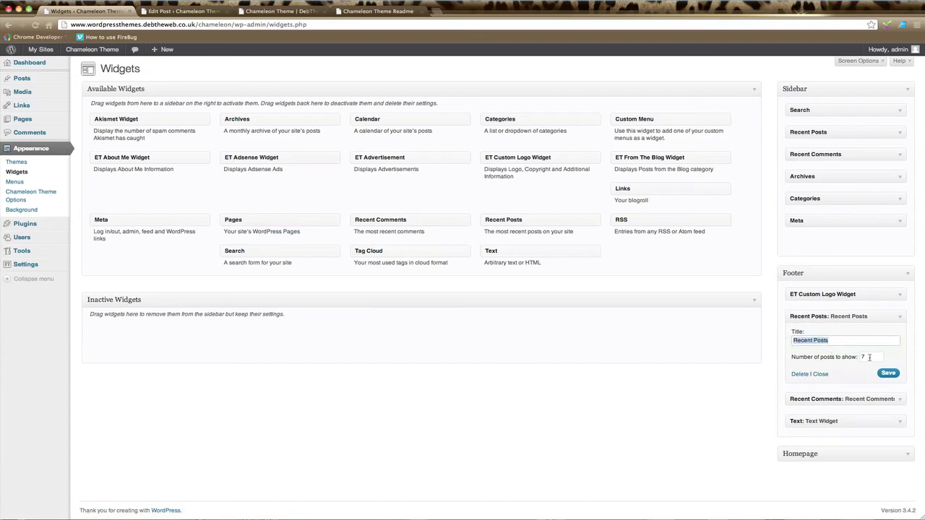
pyautogui.doubleClick(869, 356)
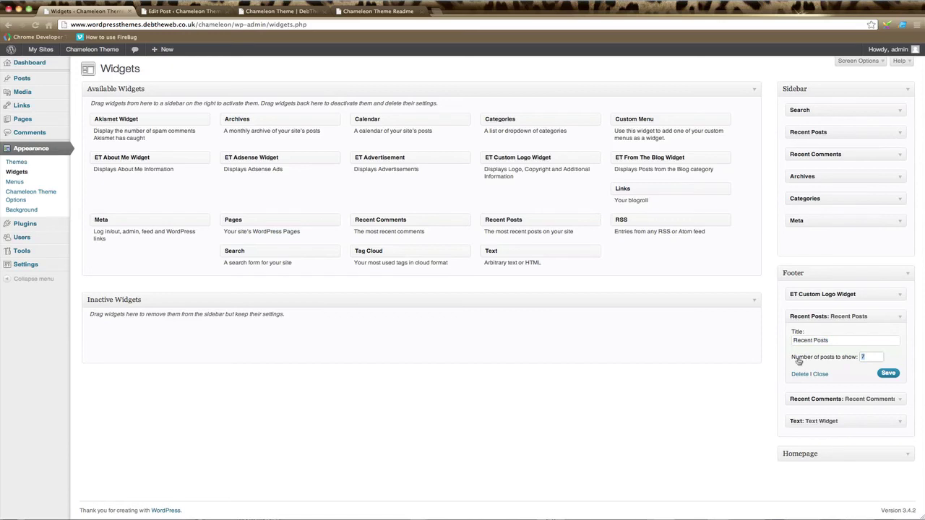
pyautogui.click(893, 374)
# Collapse Recent Posts and briefly inspect the Recent Comments widget settings
pyautogui.click(900, 317)
pyautogui.click(900, 340)
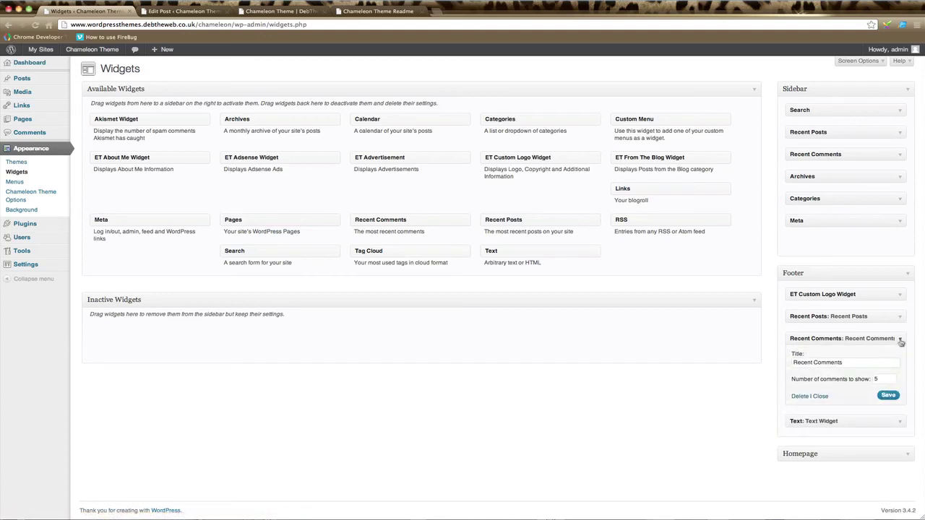
pyautogui.click(901, 340)
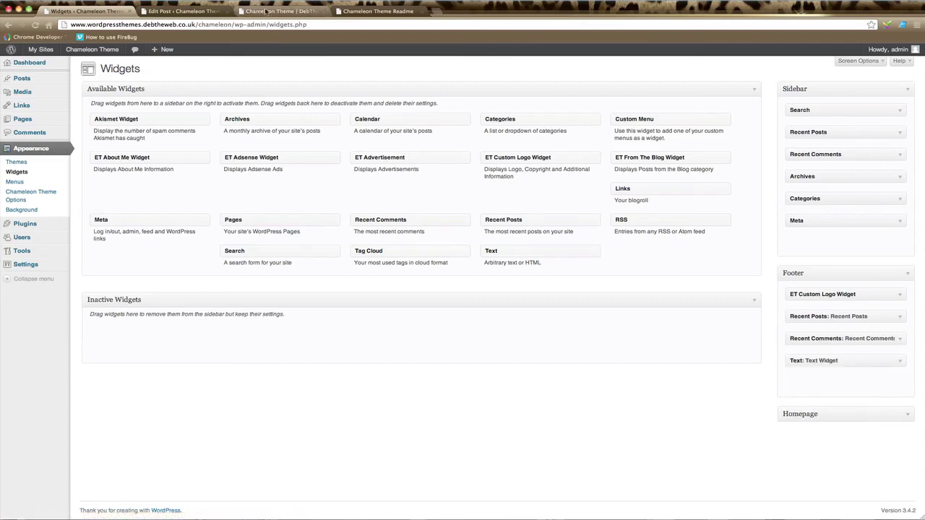
# Delete the Text Widget from the Footer widget area
pyautogui.click(267, 12)
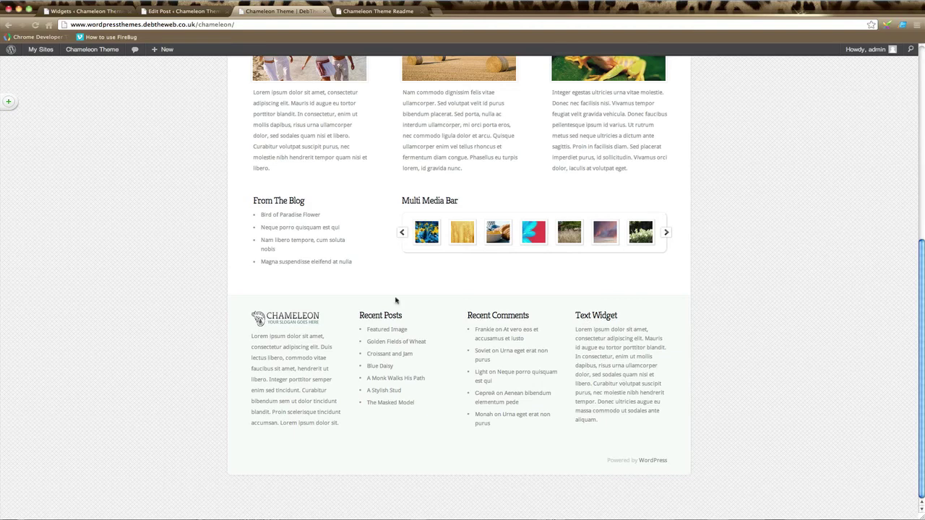
pyautogui.click(96, 13)
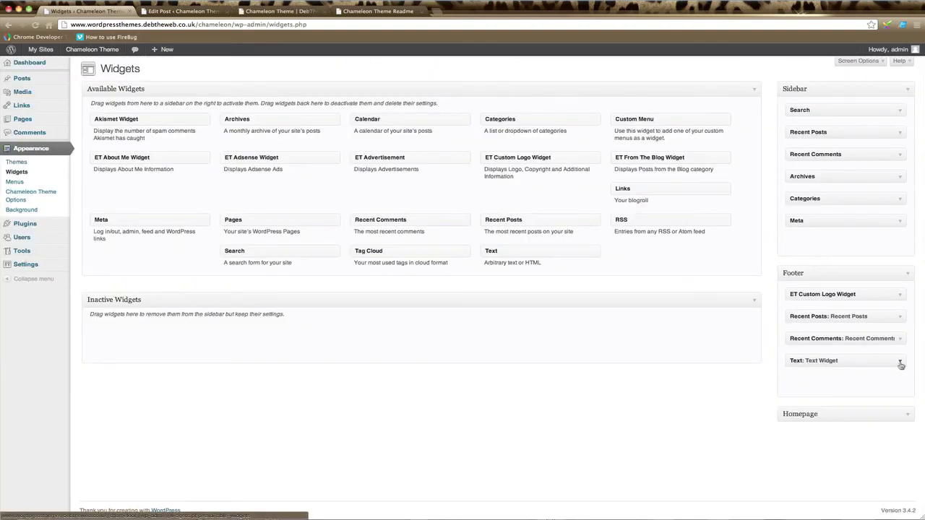
pyautogui.click(901, 365)
pyautogui.scroll(-3, 813, 386)
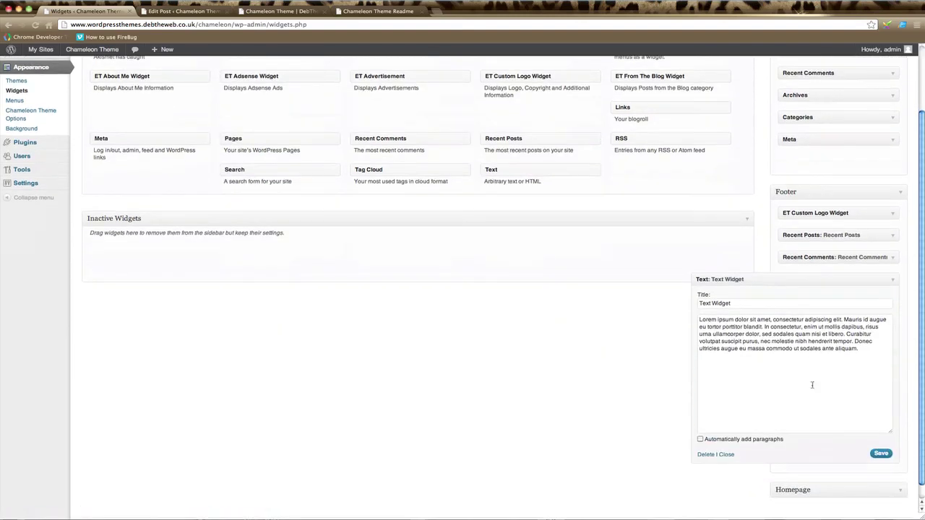
pyautogui.click(705, 455)
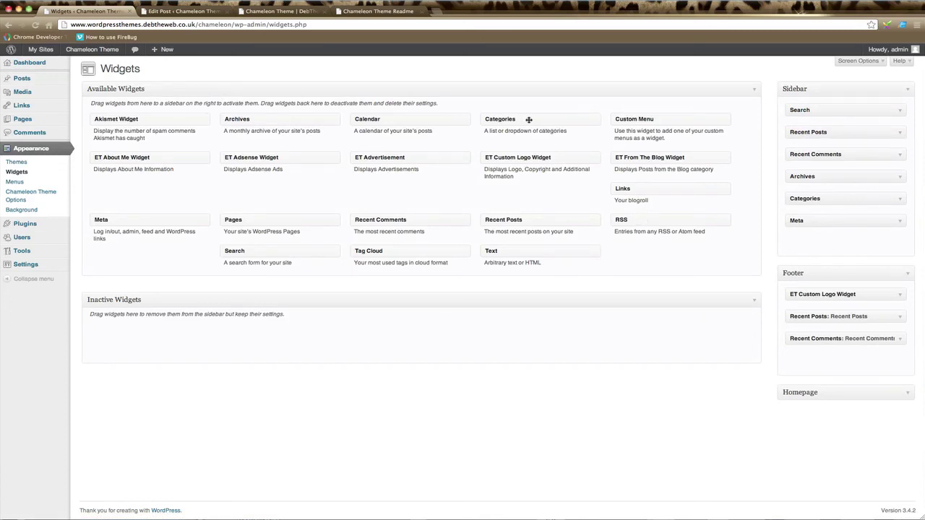
# Add a Categories widget to the Footer titled 'Blog Topics' with Show hierarchy ticked
pyautogui.moveTo(529, 120); pyautogui.dragTo(833, 360)
pyautogui.click(822, 386)
pyautogui.write('Blog Topics')
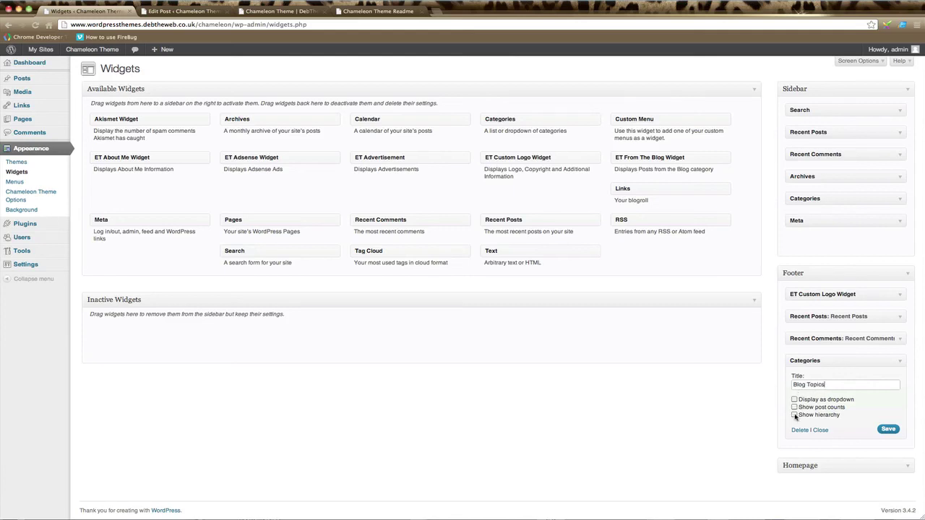
pyautogui.click(794, 415)
# Reload the homepage to show Blog, Featured and Portfolio under Blog Topics, then collapse the Categories widget
pyautogui.click(294, 12)
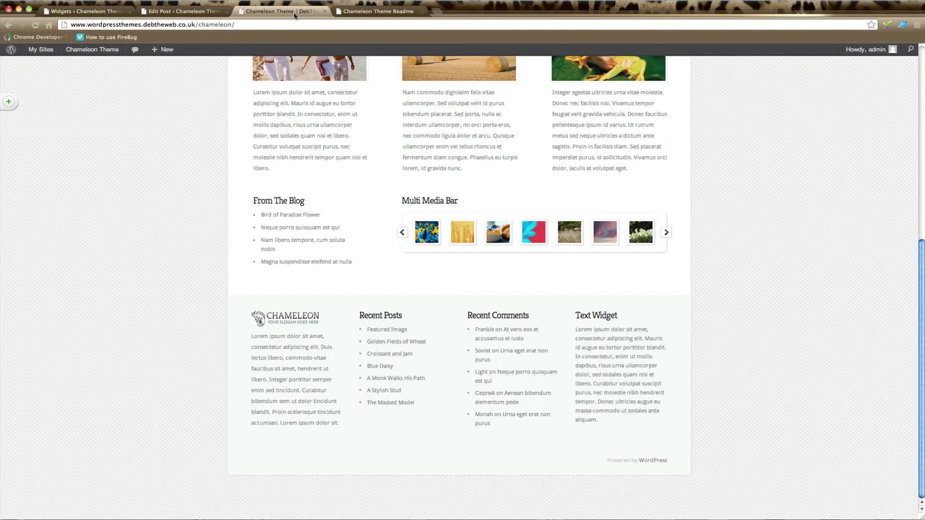
pyautogui.click(35, 25)
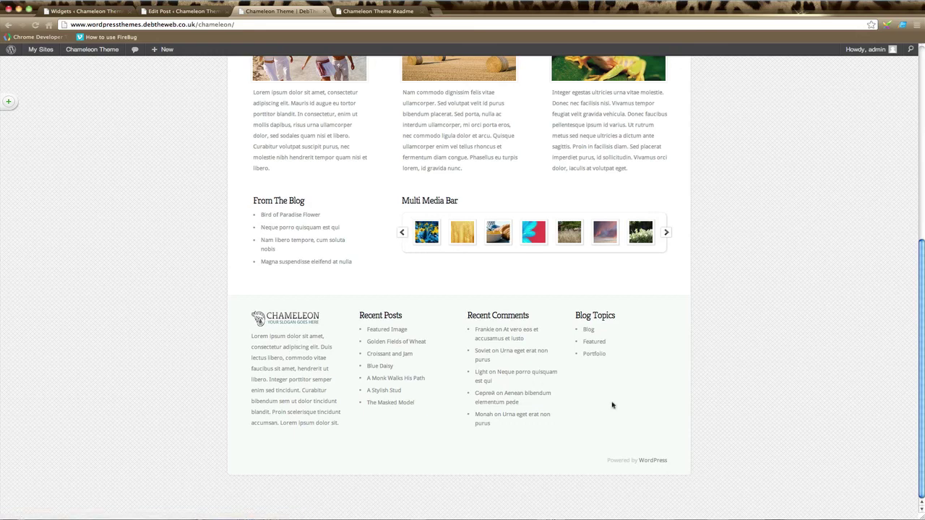
pyautogui.click(87, 11)
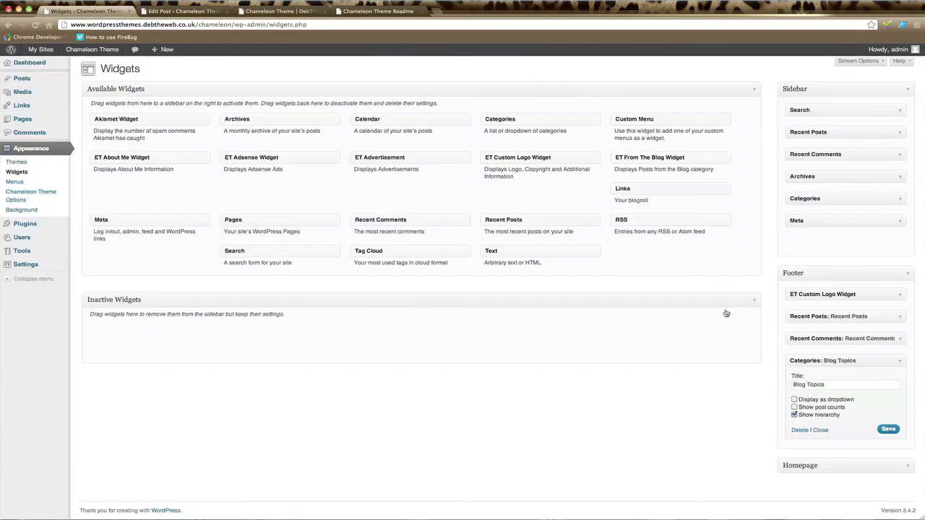
pyautogui.click(901, 361)
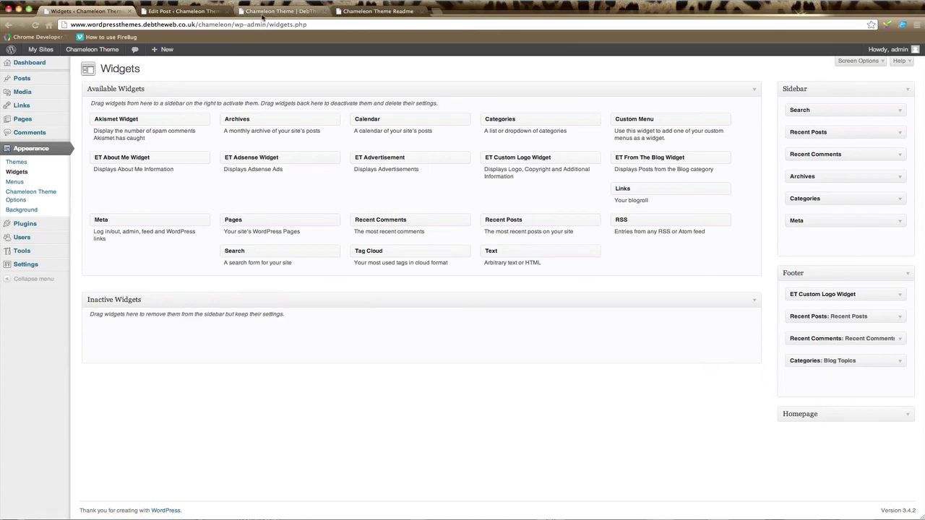
# Return to the live homepage and scroll back up to its header
pyautogui.click(263, 17)
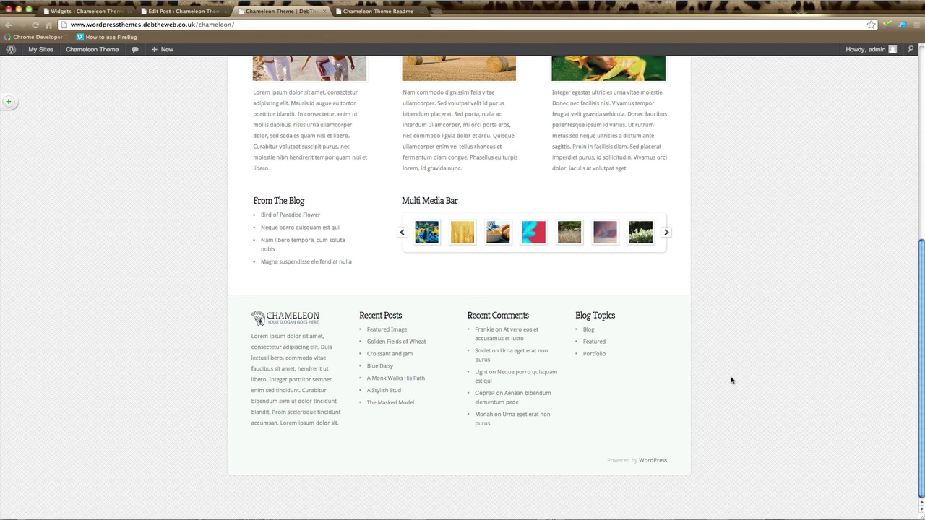
pyautogui.scroll(2, 732, 381)
pyautogui.scroll(3, 732, 380)
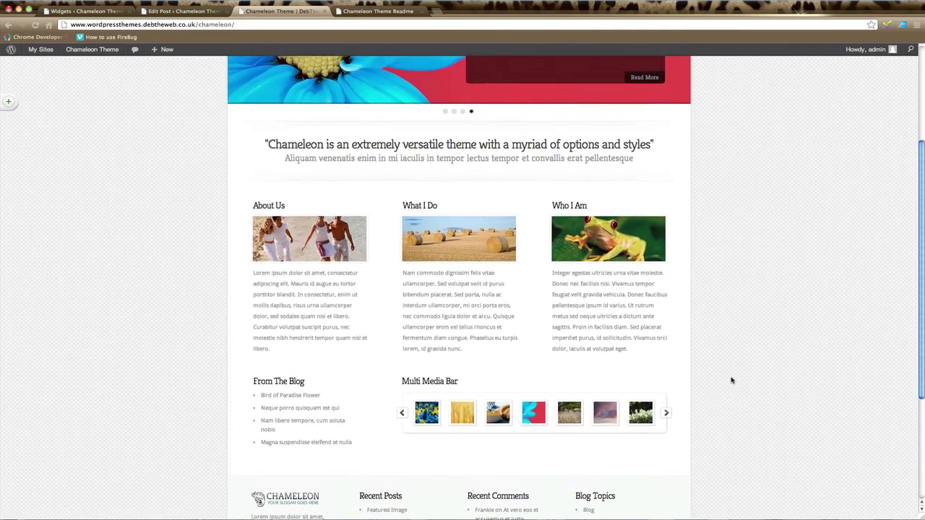
pyautogui.scroll(1, 731, 380)
pyautogui.scroll(3, 732, 380)
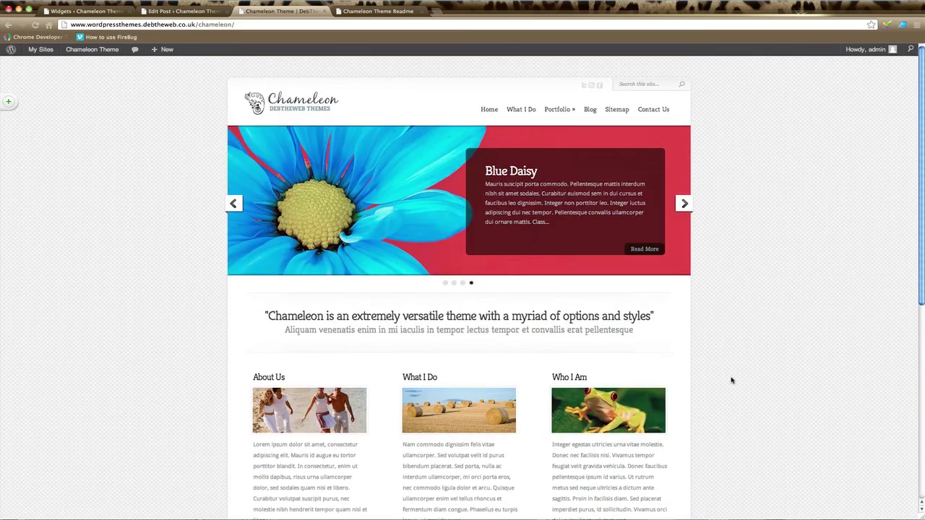